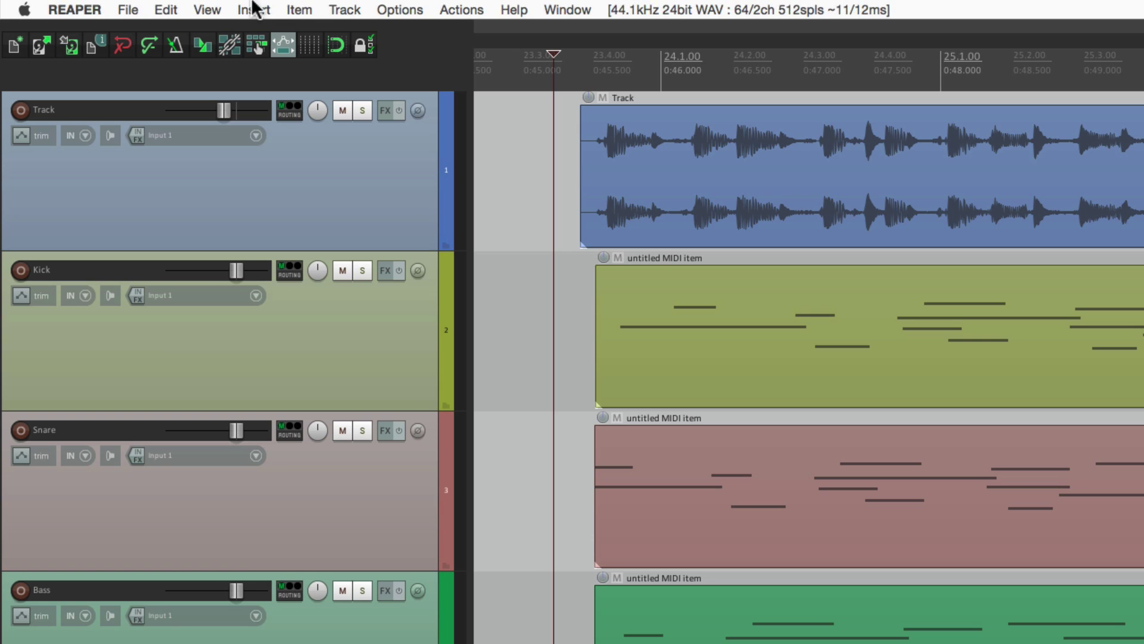
Step: From View > Monitoring FX, add VST: ReaEQ (Cockos) from the Cockos folder
{"action": "left_click", "coordinate": [137, 5]}
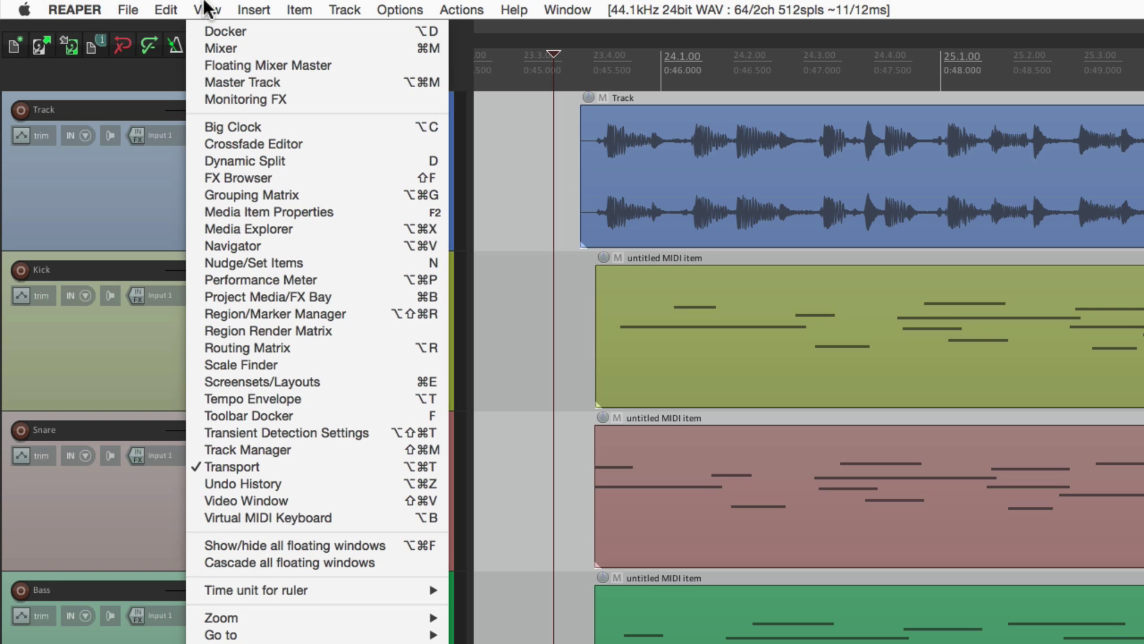
{"action": "left_click", "coordinate": [195, 98]}
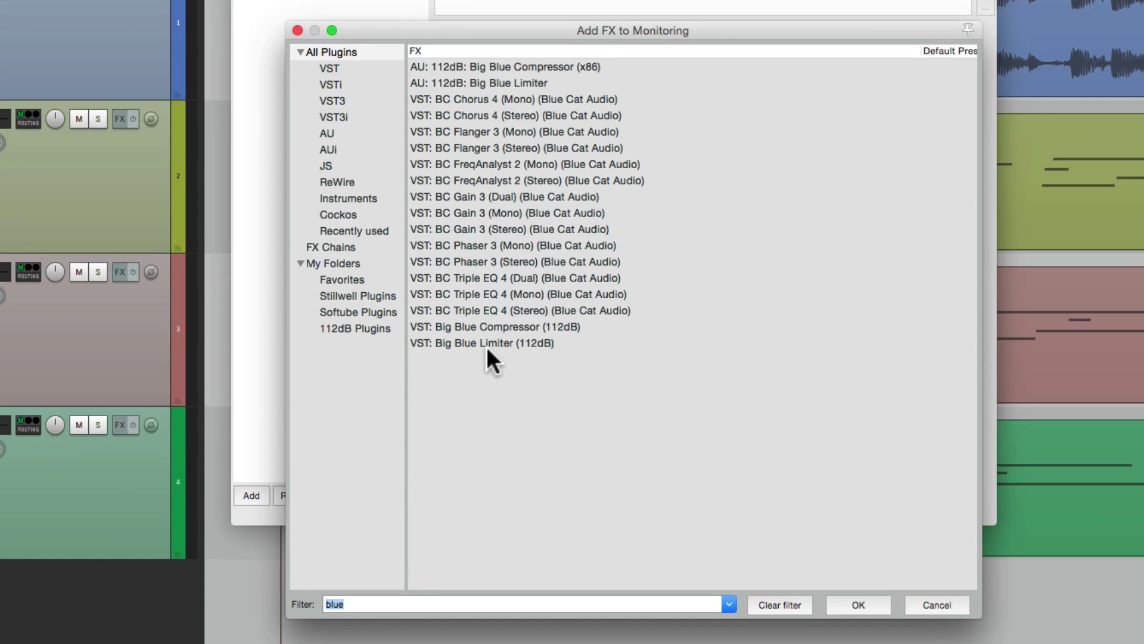
{"action": "left_click", "coordinate": [364, 214]}
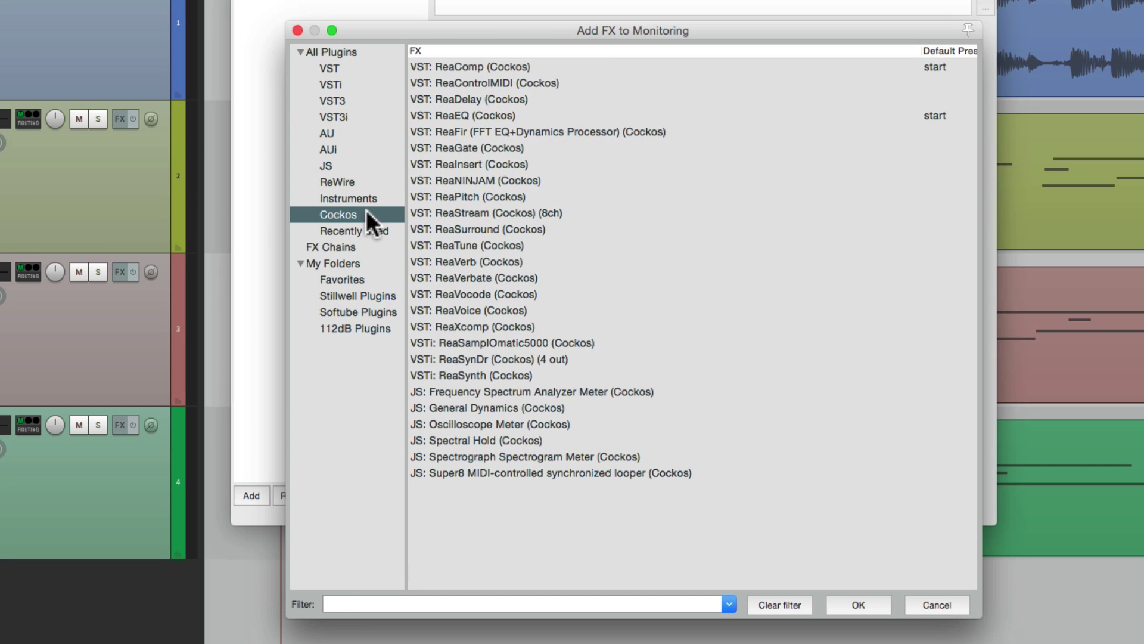
{"action": "double_click", "coordinate": [484, 116]}
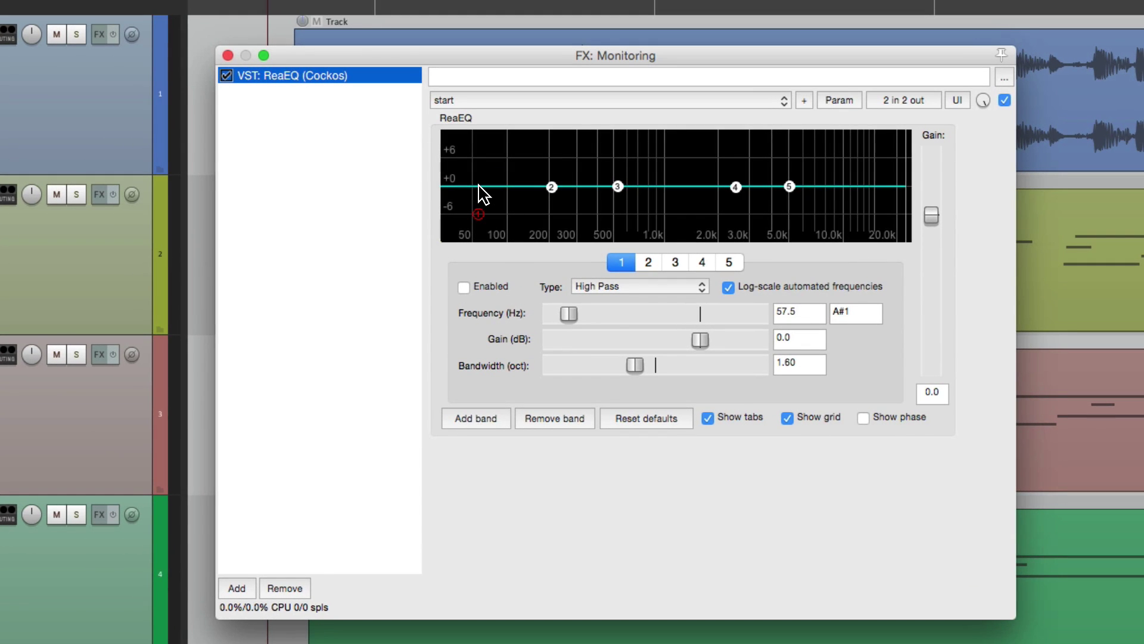
Step: During playback, drag ReaEQ band 5 into a -9 dB high shelf at about 2674 Hz
{"action": "key", "text": "space"}
{"action": "left_click_drag", "start_coordinate": [789, 187], "coordinate": [741, 228]}
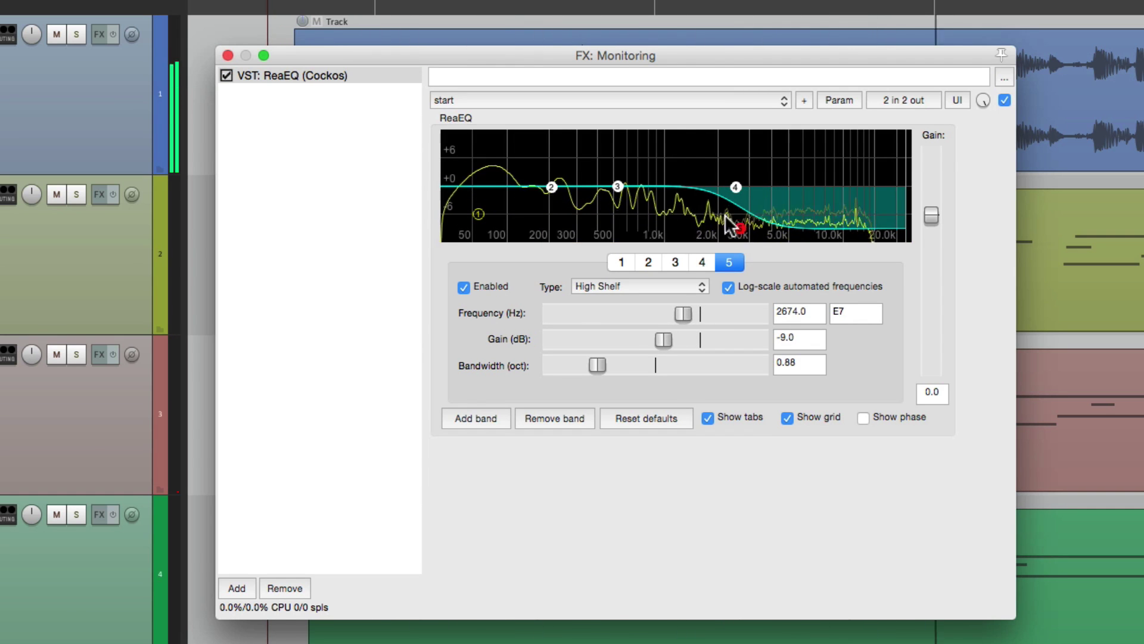
{"action": "key", "text": "space"}
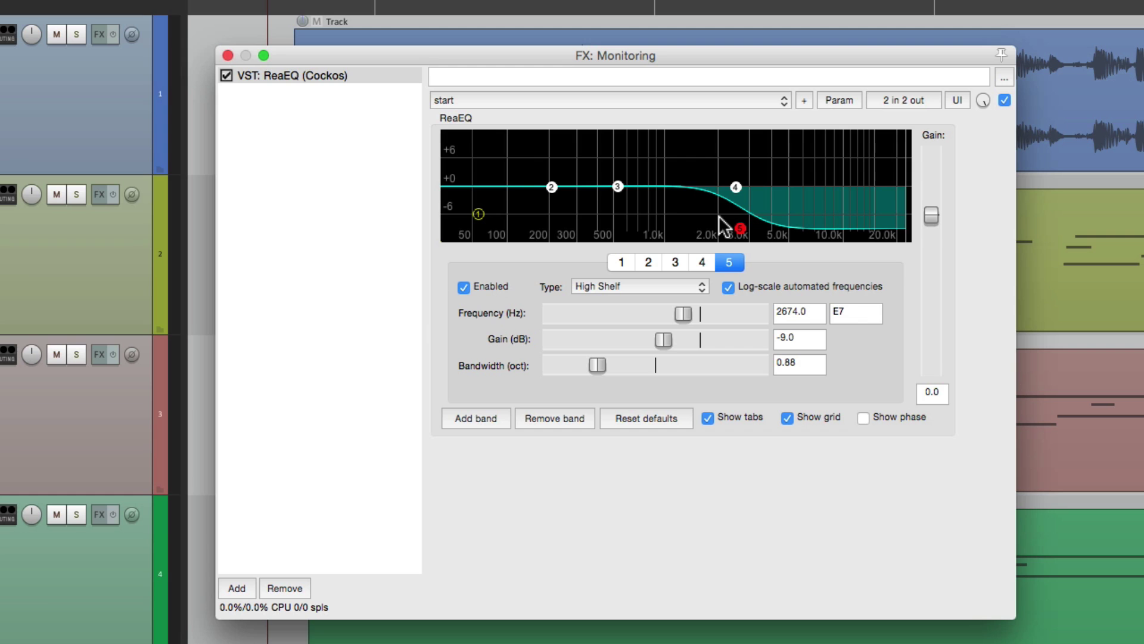
{"action": "left_click", "coordinate": [369, 79]}
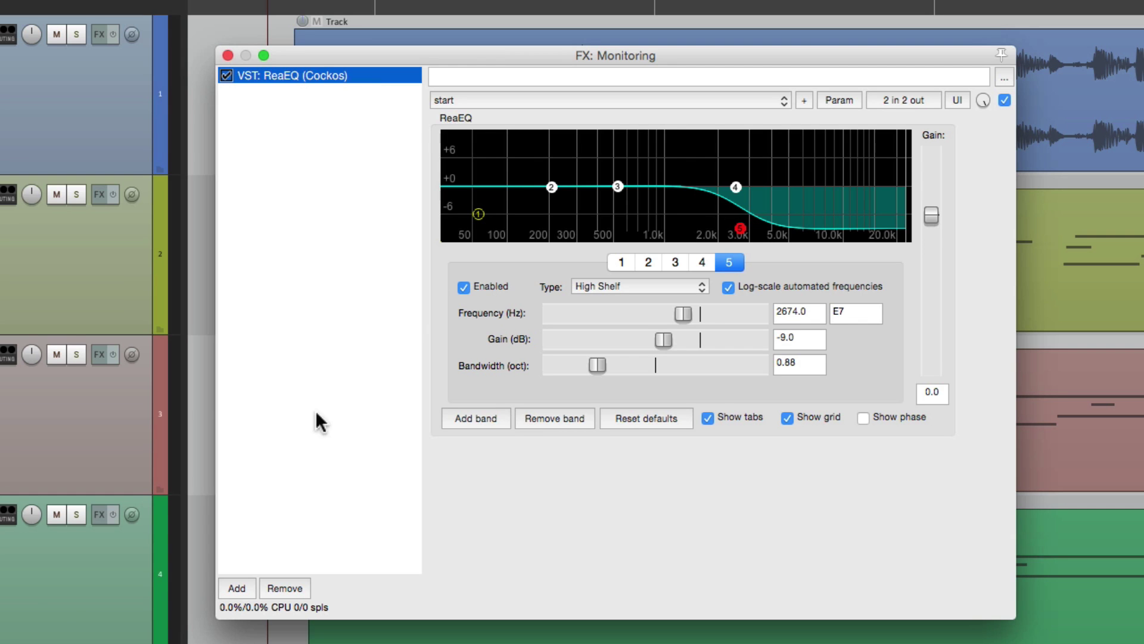
Step: Swap ReaEQ for VST3 MathAudio Room EQ via the 'math' filter, set Room EQ mode, then remove it
{"action": "left_click", "coordinate": [286, 588]}
{"action": "left_click", "coordinate": [237, 589]}
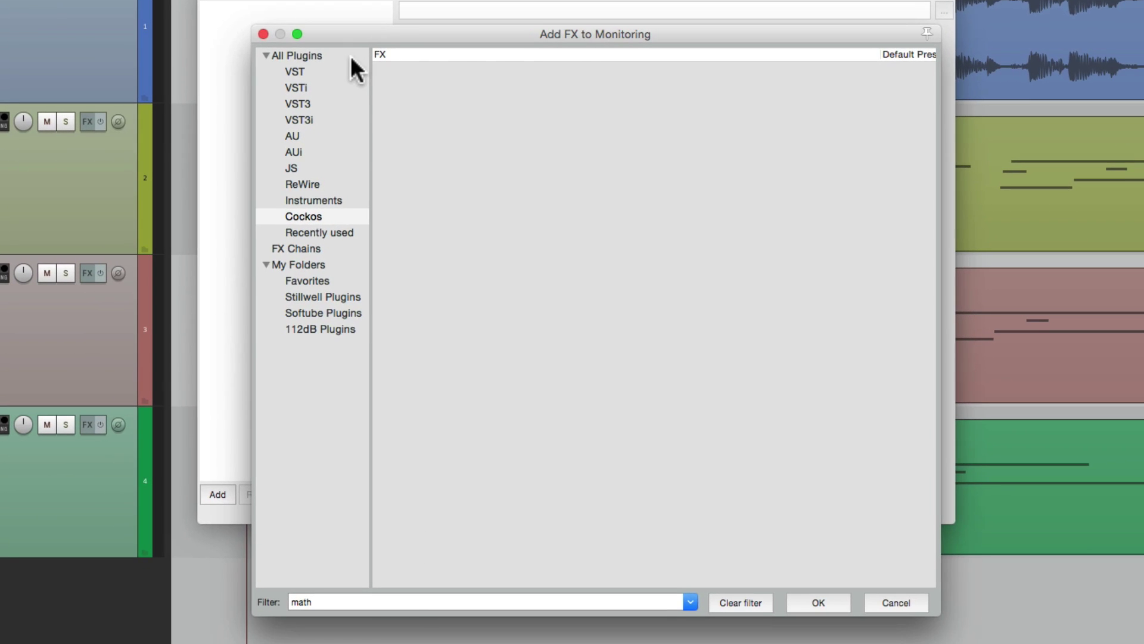
{"action": "left_click", "coordinate": [376, 126]}
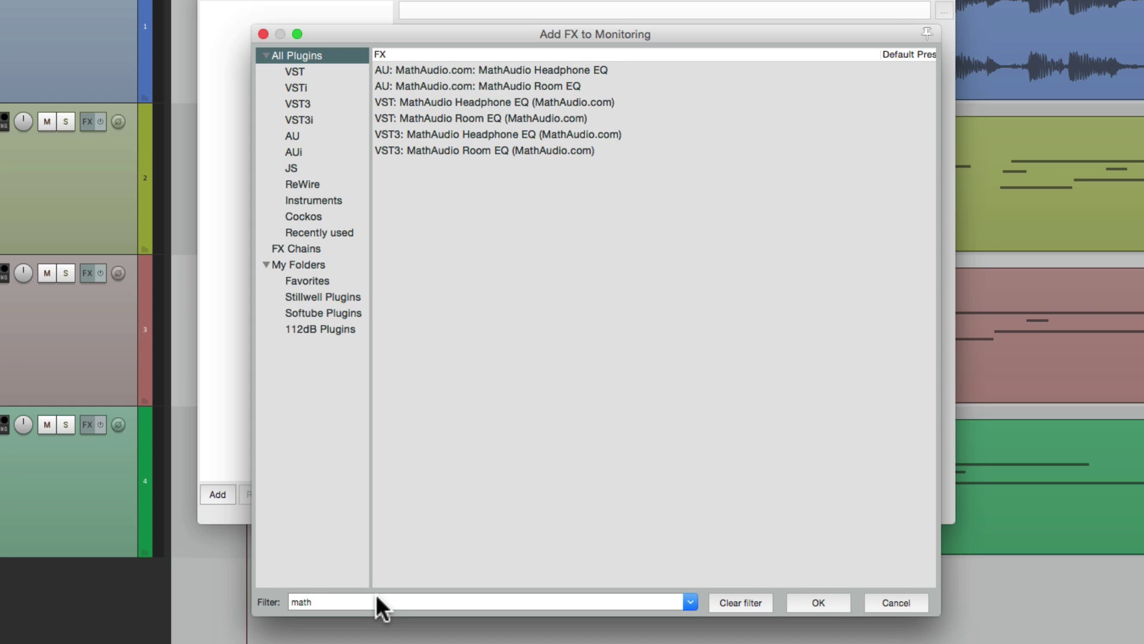
{"action": "key", "text": "Down"}
{"action": "key", "text": "Down"}
{"action": "key", "text": "Down"}
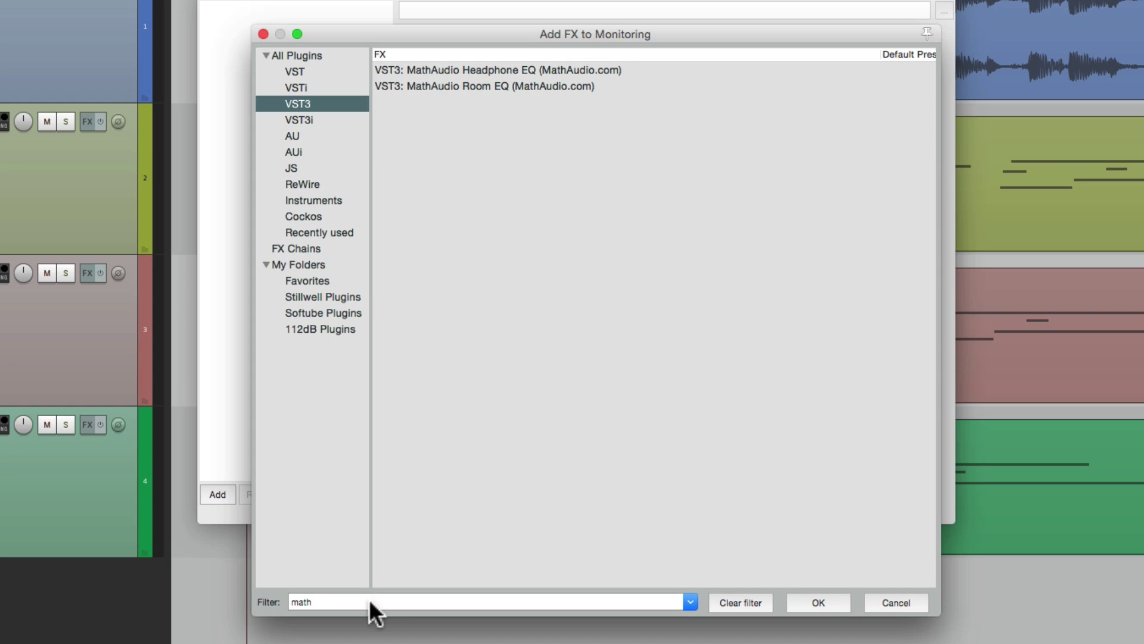
{"action": "double_click", "coordinate": [484, 87]}
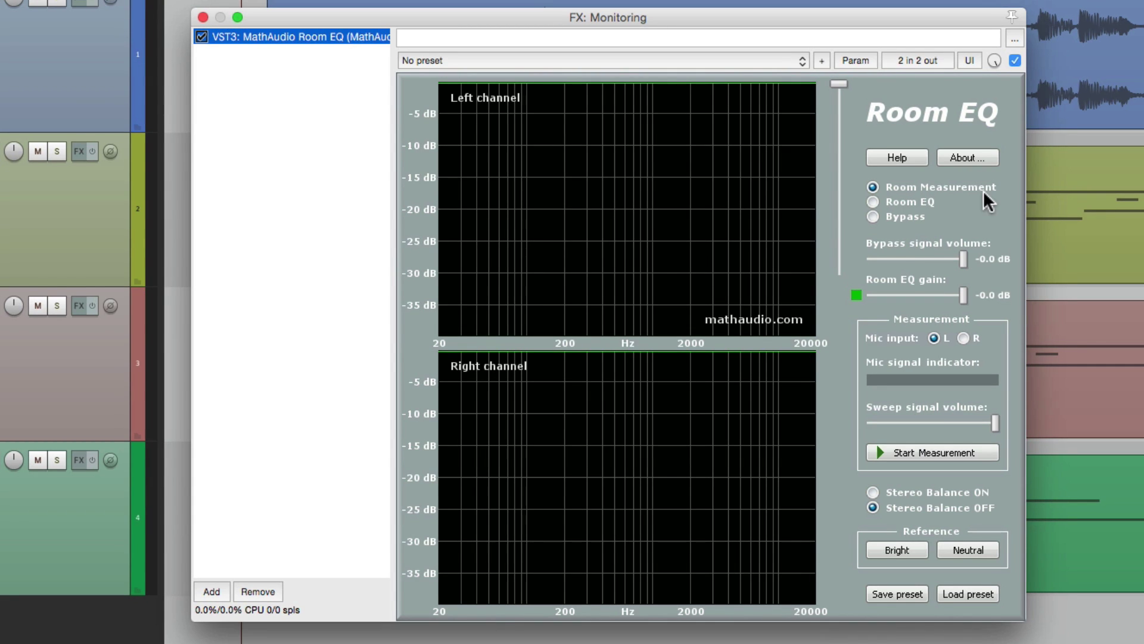
{"action": "left_click", "coordinate": [873, 202]}
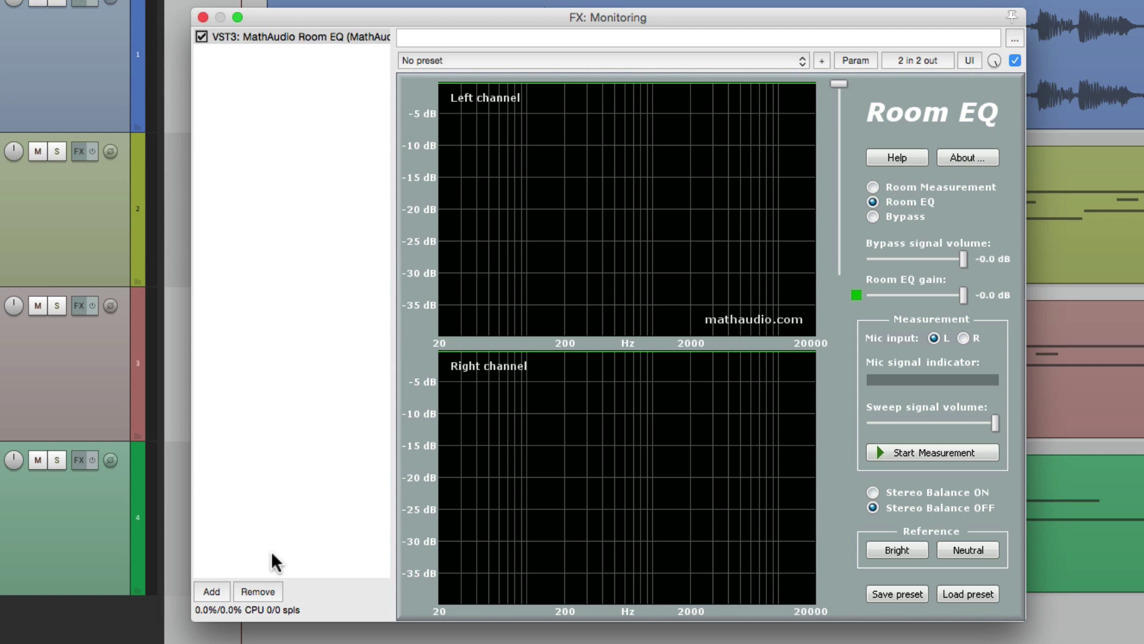
{"action": "left_click", "coordinate": [255, 590]}
Step: Add MathAudio Headphone EQ and shape a broad -9 dB dip with its Sweep, Gain and Width sliders
{"action": "left_click", "coordinate": [216, 591]}
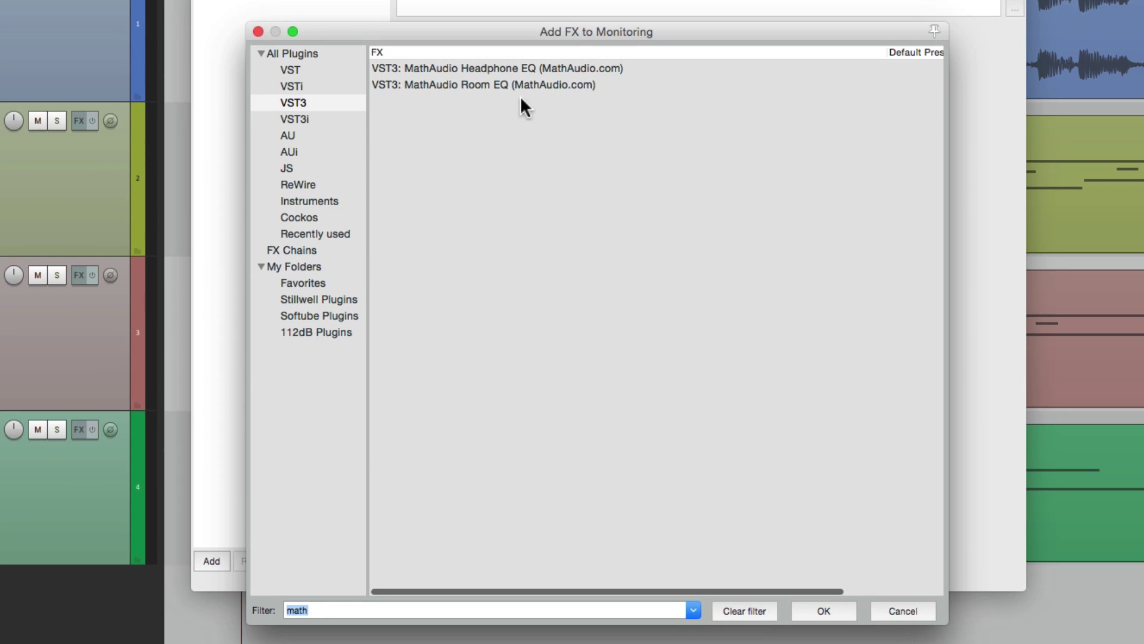
{"action": "double_click", "coordinate": [539, 68]}
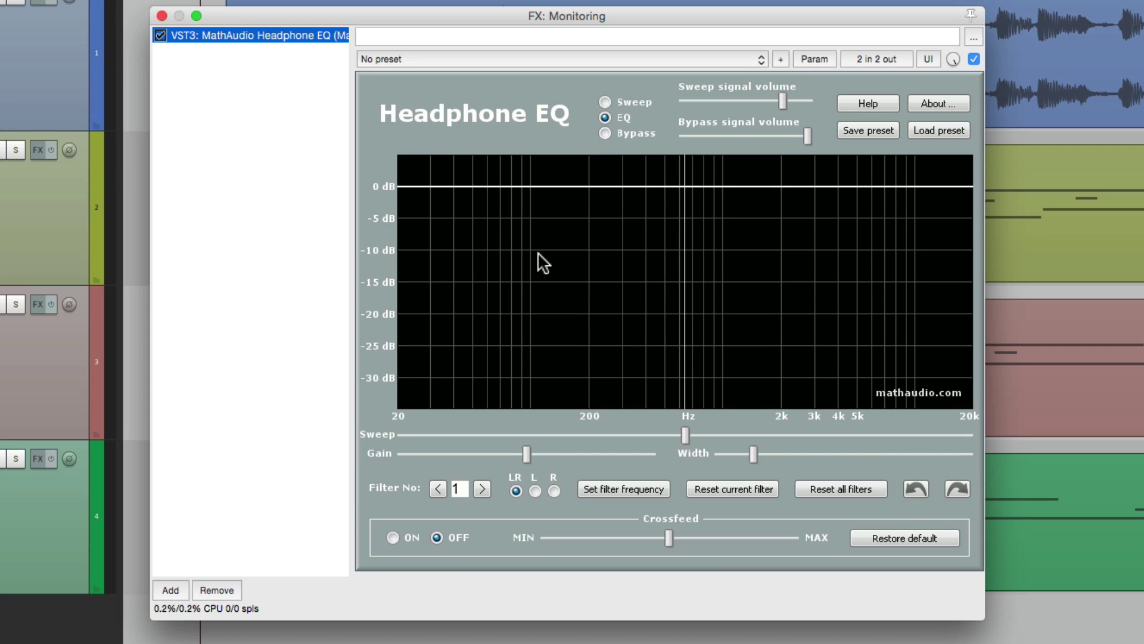
{"action": "left_click_drag", "start_coordinate": [686, 435], "coordinate": [637, 439]}
{"action": "left_click_drag", "start_coordinate": [527, 453], "coordinate": [470, 454]}
{"action": "left_click_drag", "start_coordinate": [754, 451], "coordinate": [853, 455]}
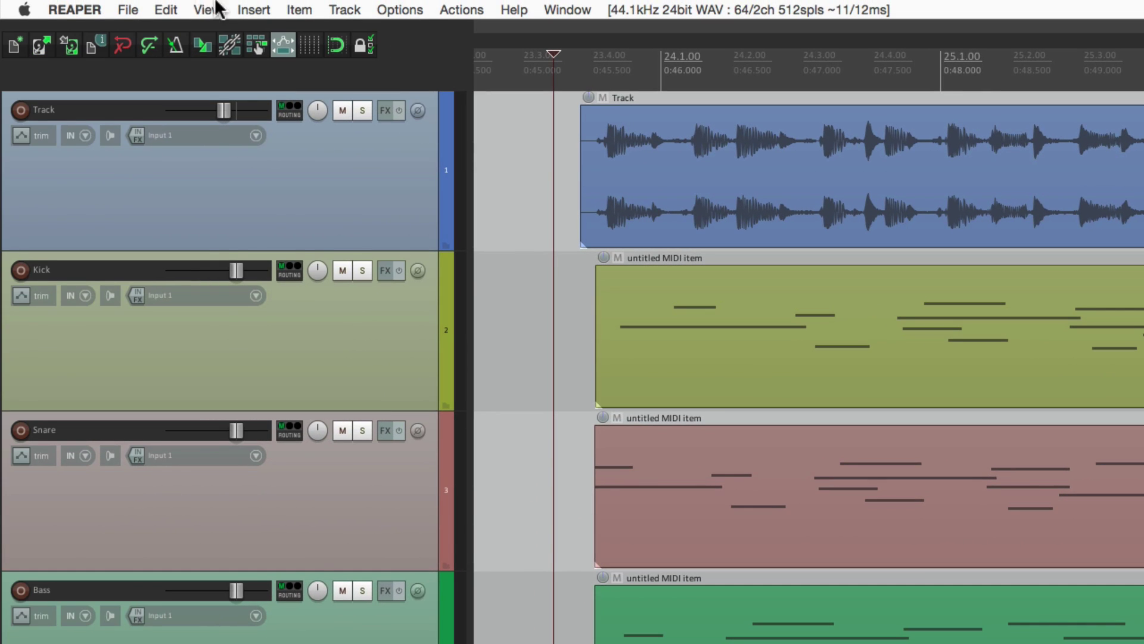
Step: Show the master track and inspect its Rocket, ReaEQ and Event Horizon plugins, then close the FX window
{"action": "left_click", "coordinate": [206, 9]}
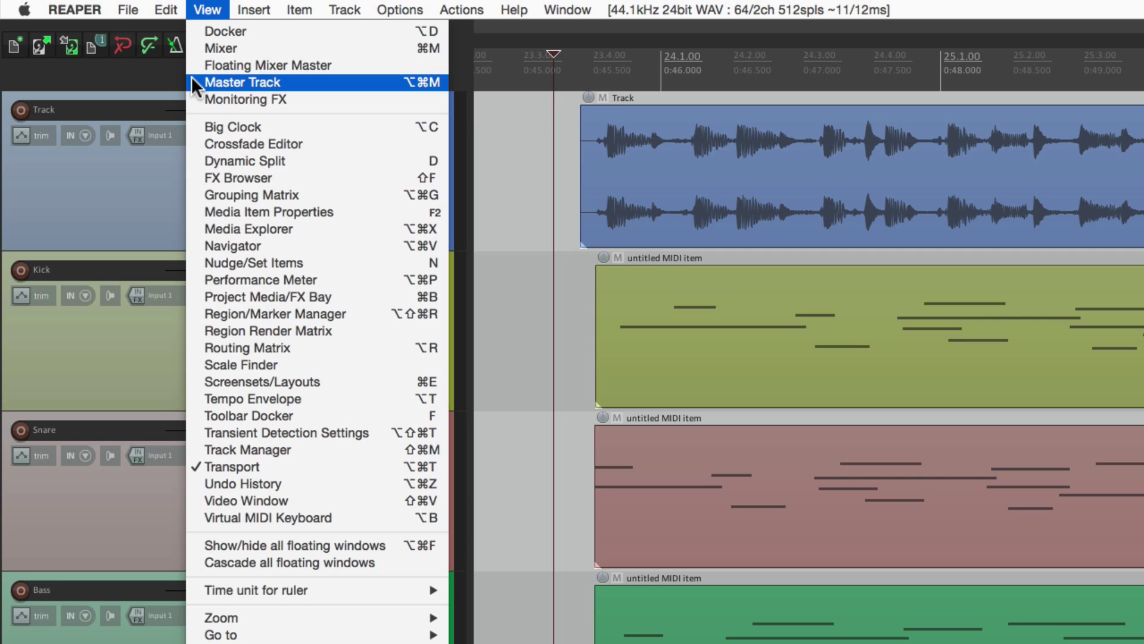
{"action": "left_click", "coordinate": [242, 82]}
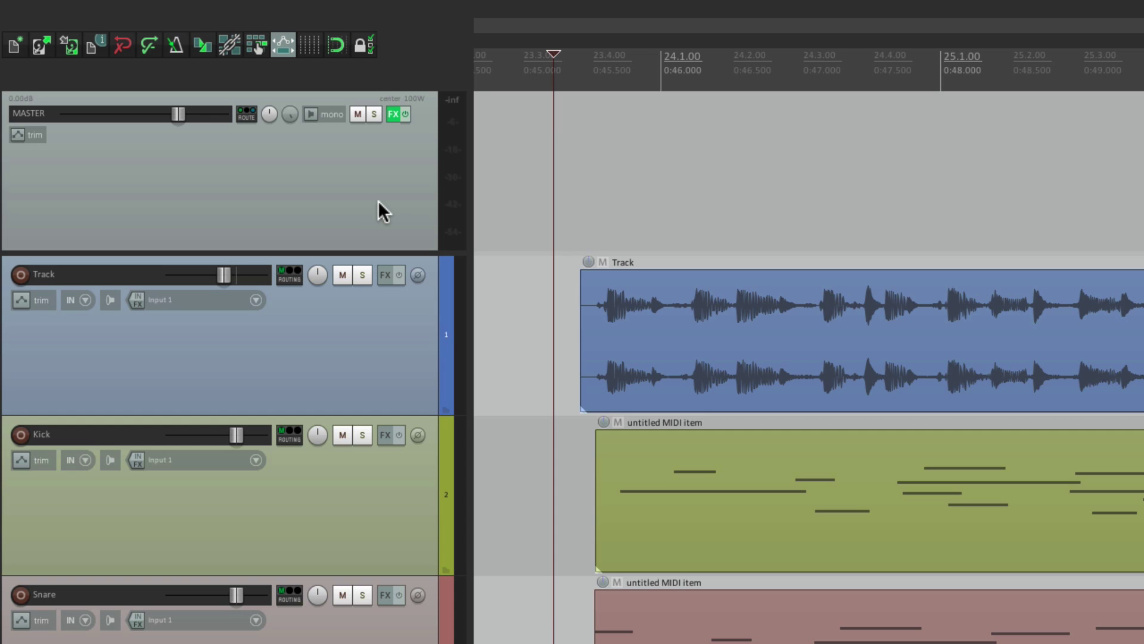
{"action": "left_click", "coordinate": [393, 114]}
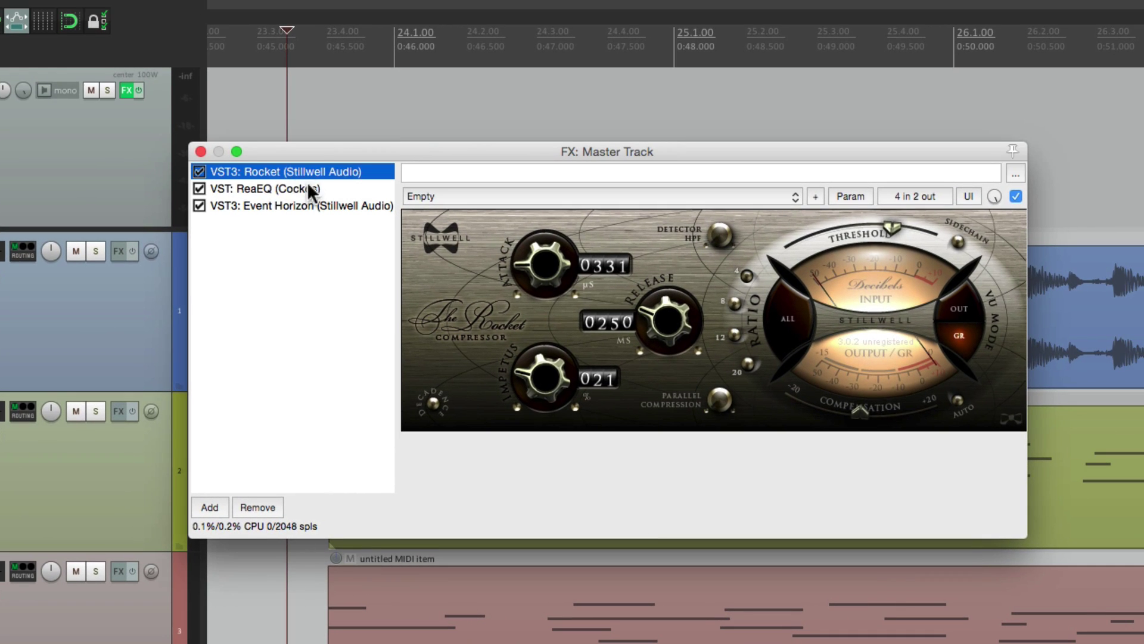
{"action": "left_click", "coordinate": [308, 189]}
{"action": "left_click", "coordinate": [297, 204]}
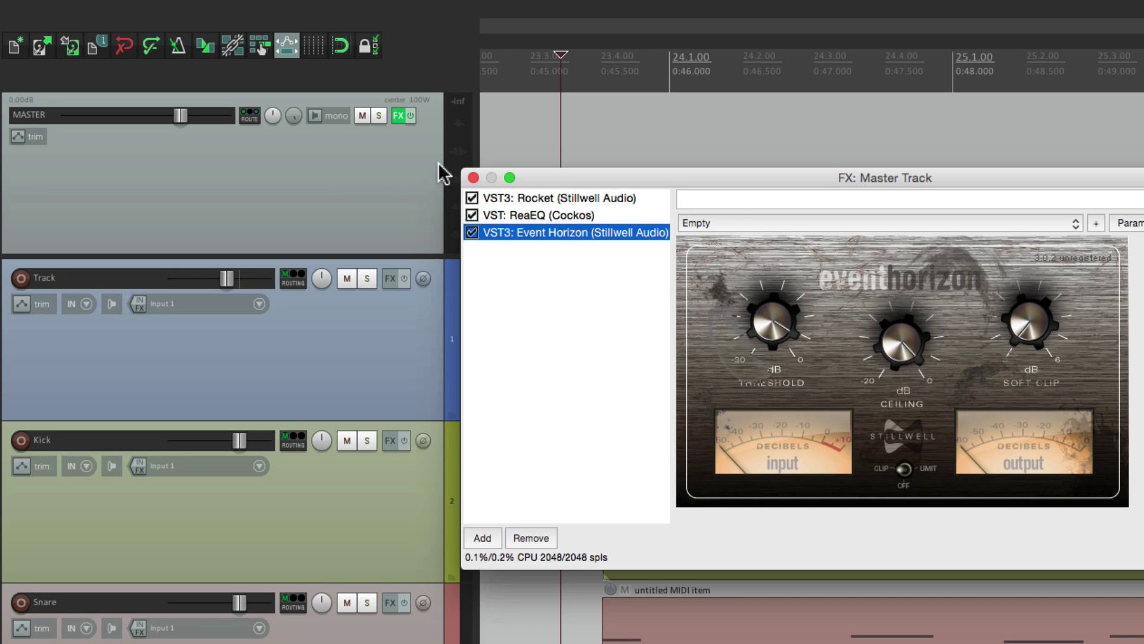
{"action": "left_click", "coordinate": [473, 178]}
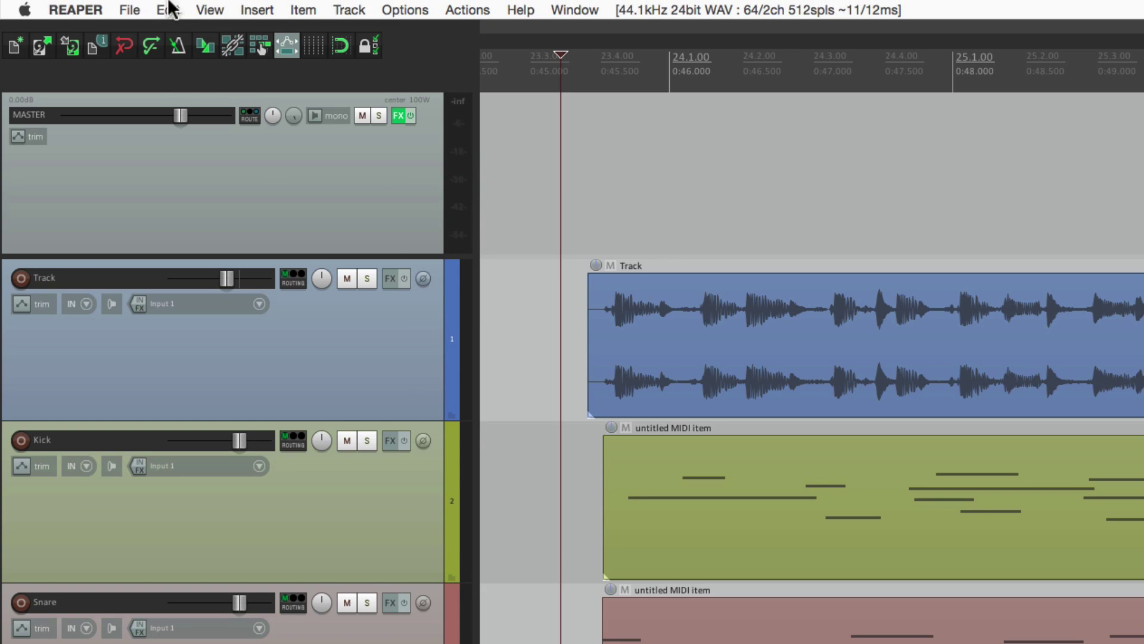
Step: Create a new project tab, show its master track, and open Monitoring FX with Headphone EQ loaded
{"action": "left_click", "coordinate": [131, 9]}
{"action": "left_click", "coordinate": [131, 163]}
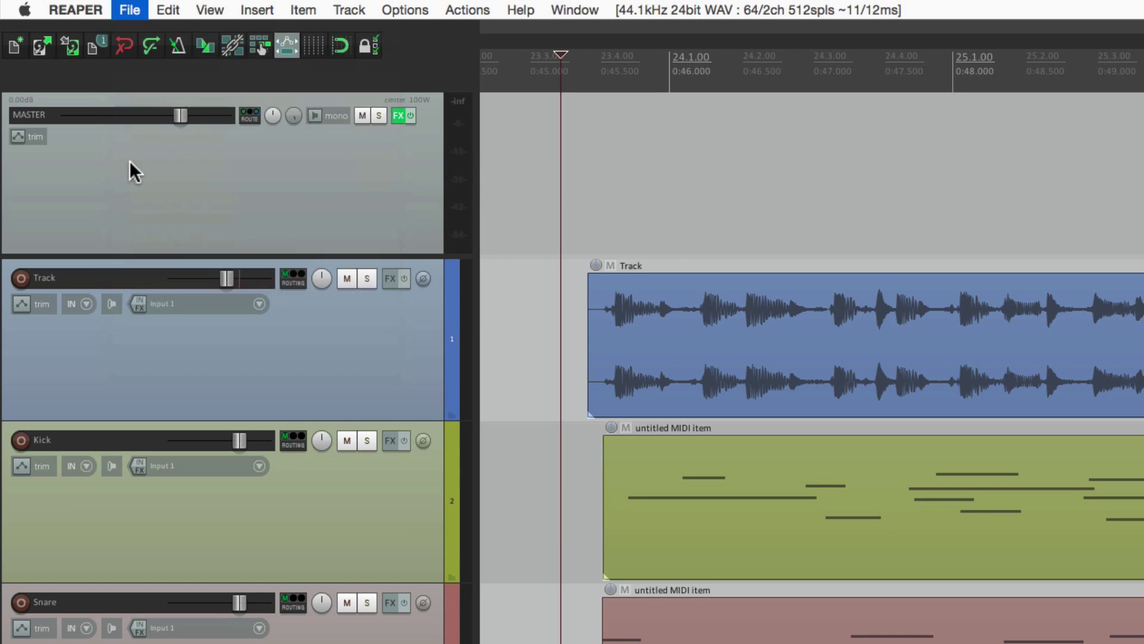
{"action": "left_click", "coordinate": [211, 9]}
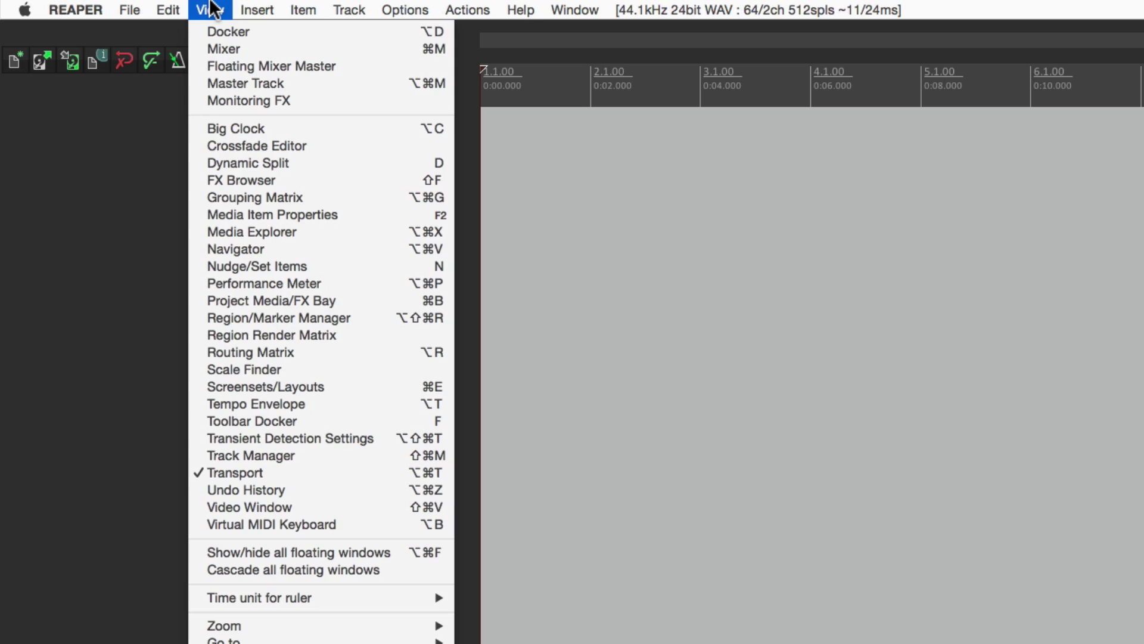
{"action": "left_click", "coordinate": [205, 81]}
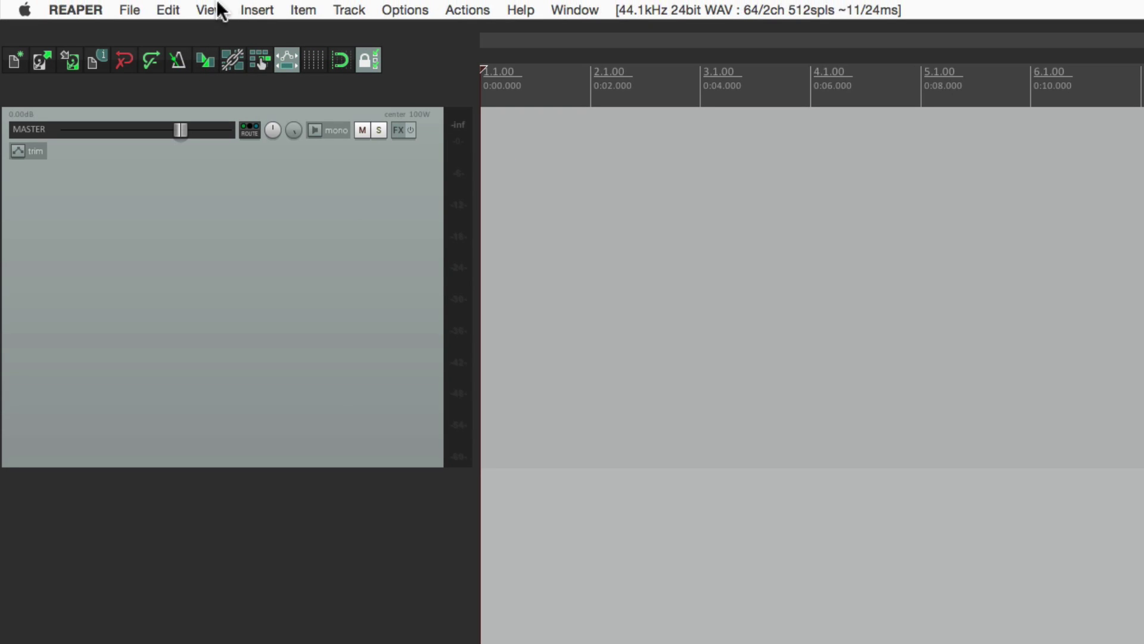
{"action": "left_click", "coordinate": [213, 9]}
{"action": "left_click", "coordinate": [210, 94]}
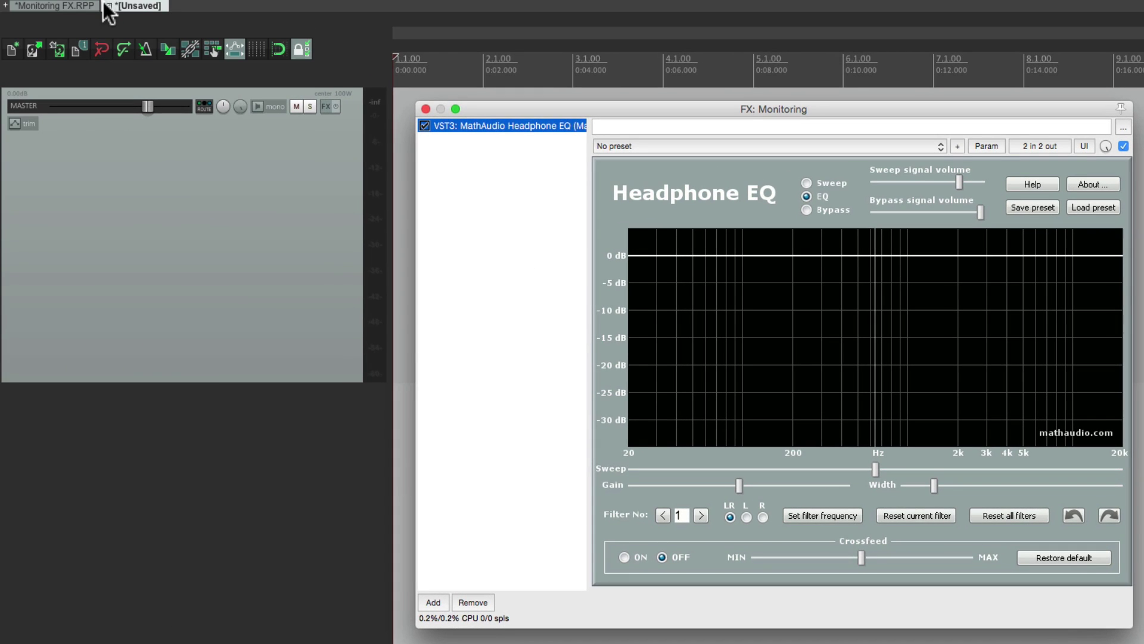
Step: Switch between the two project tabs and replace Headphone EQ with MathAudio Room EQ in monitoring
{"action": "left_click", "coordinate": [89, 6]}
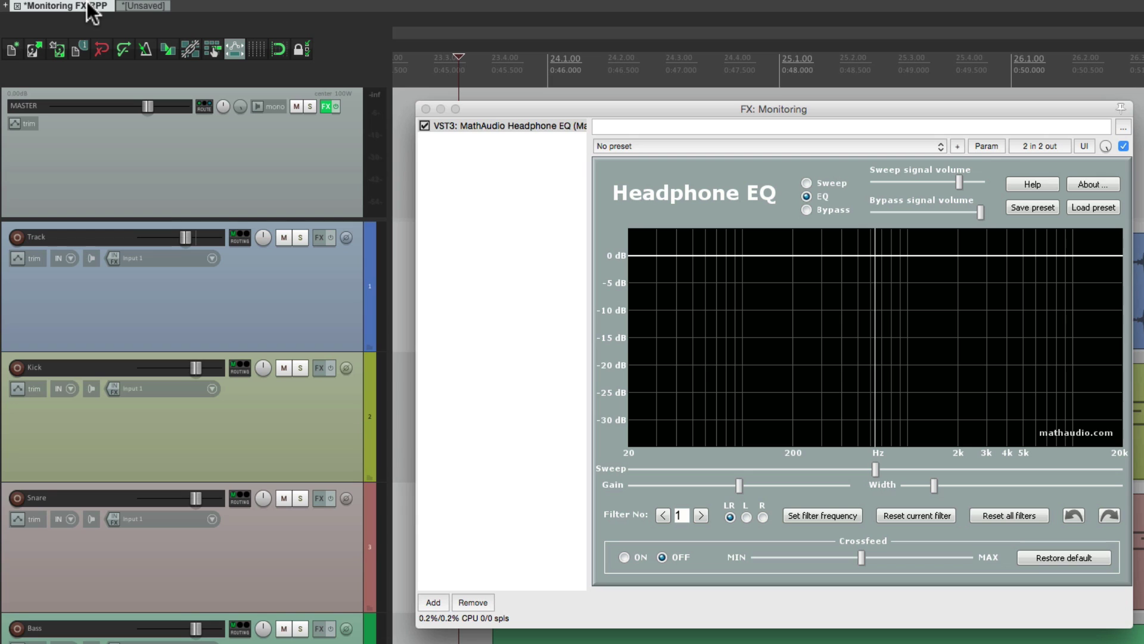
{"action": "left_click", "coordinate": [143, 5]}
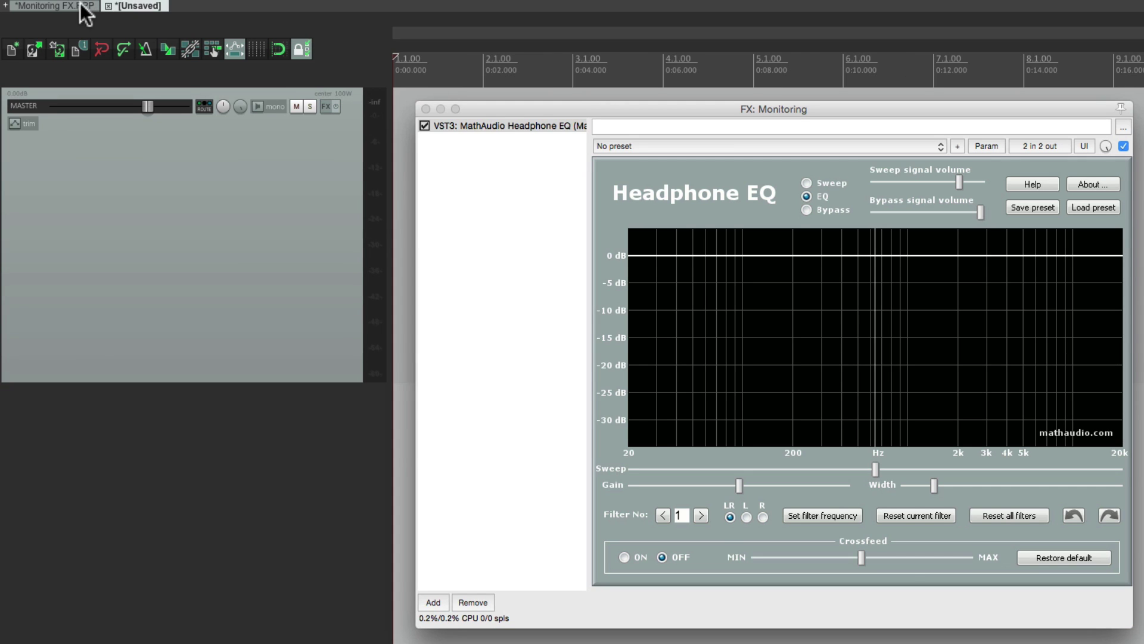
{"action": "left_click", "coordinate": [77, 5]}
{"action": "left_click", "coordinate": [147, 5]}
{"action": "left_click", "coordinate": [472, 603]}
{"action": "left_click", "coordinate": [433, 603]}
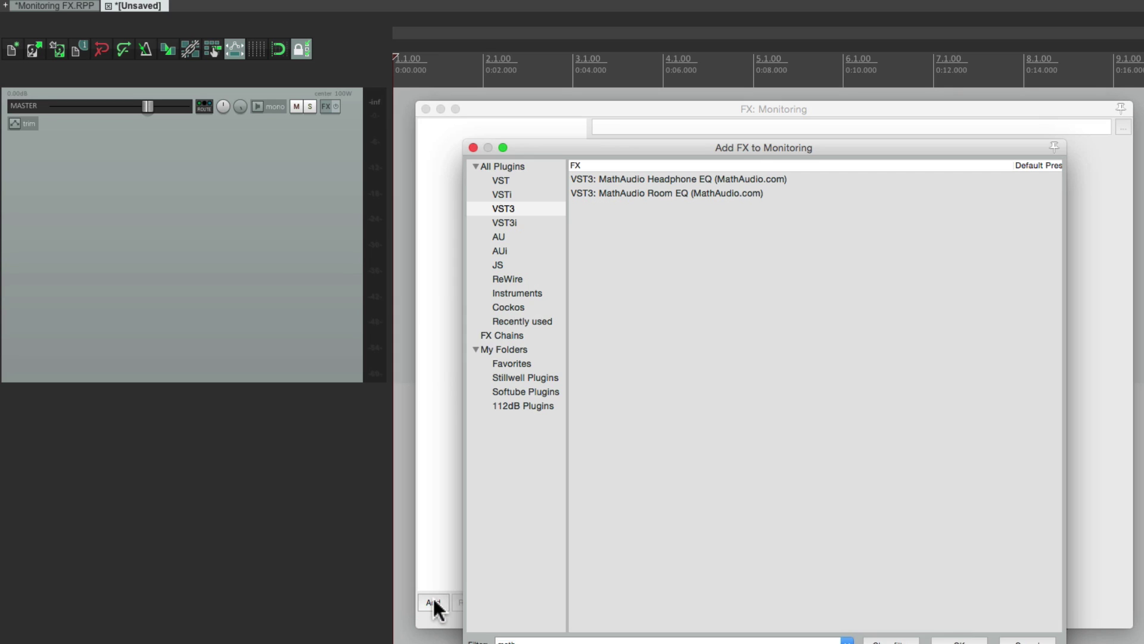
{"action": "double_click", "coordinate": [645, 192]}
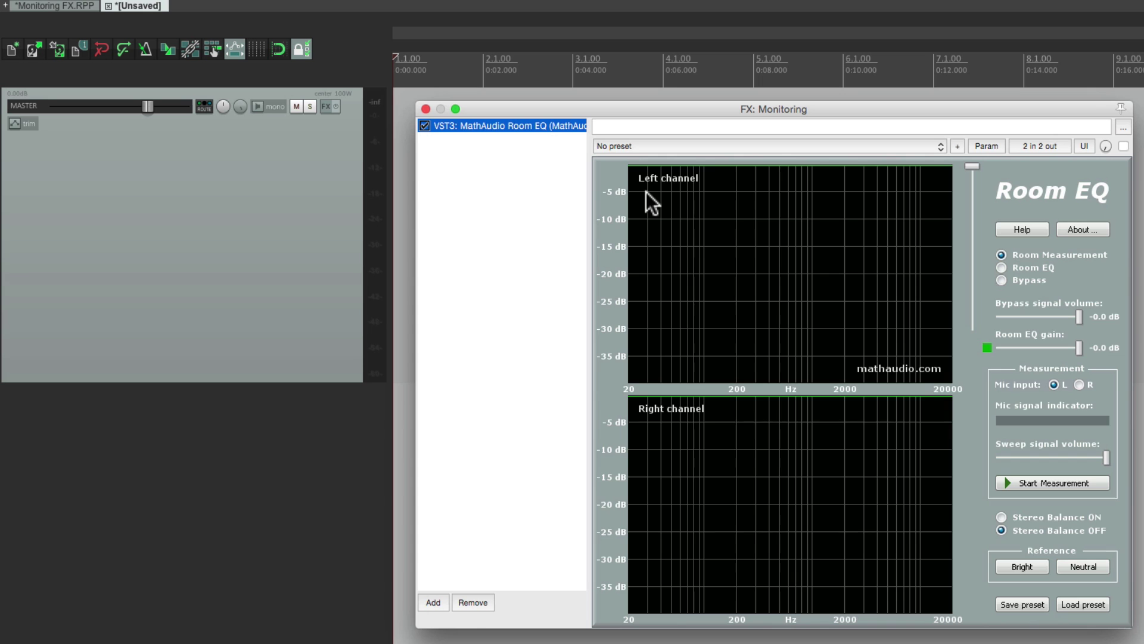
Step: Close the empty [Unsaved] project tab, choosing not to save changes
{"action": "left_click", "coordinate": [84, 6]}
{"action": "left_click", "coordinate": [159, 7]}
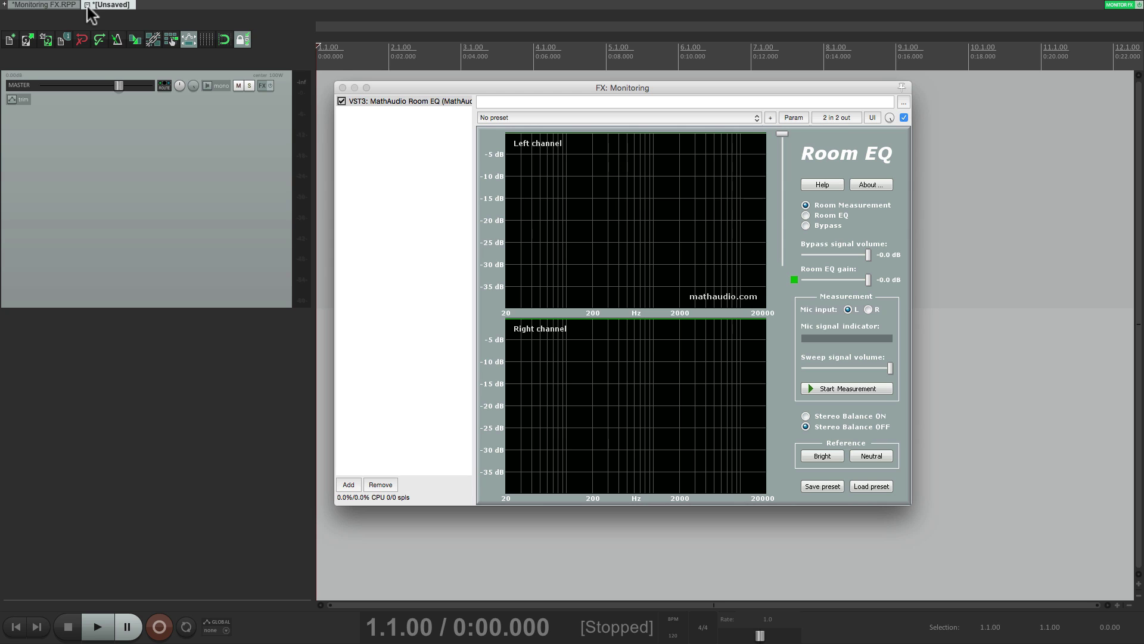
{"action": "left_click", "coordinate": [87, 4]}
{"action": "left_click", "coordinate": [591, 211]}
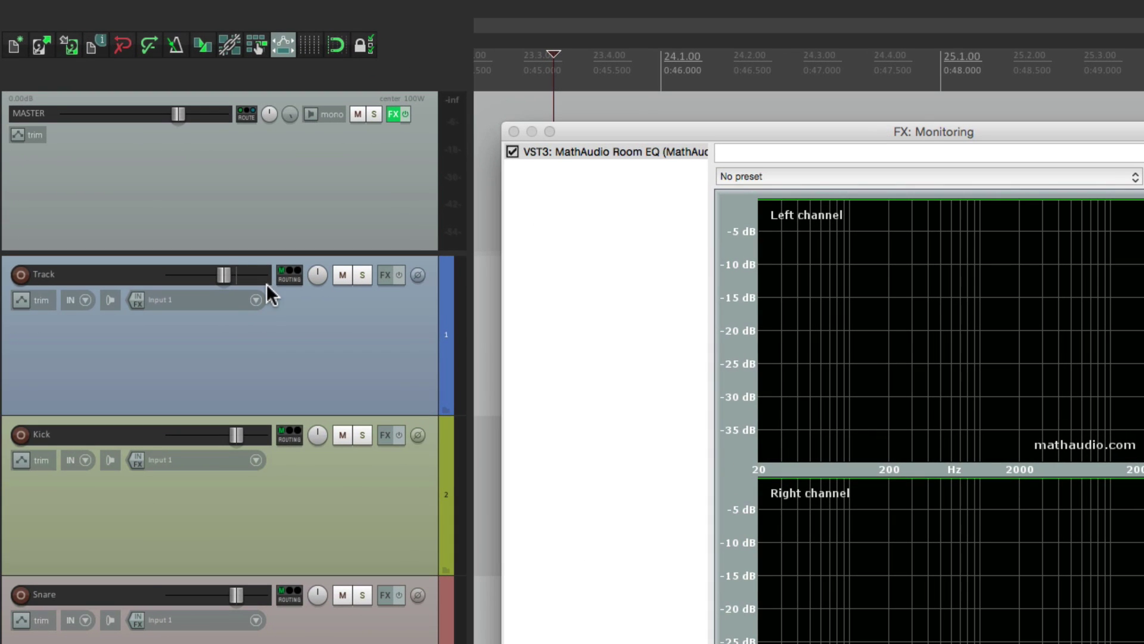
Step: Create a new empty project tab from the File menu
{"action": "mouse_move", "coordinate": [43, 0]}
{"action": "left_click", "coordinate": [127, 10]}
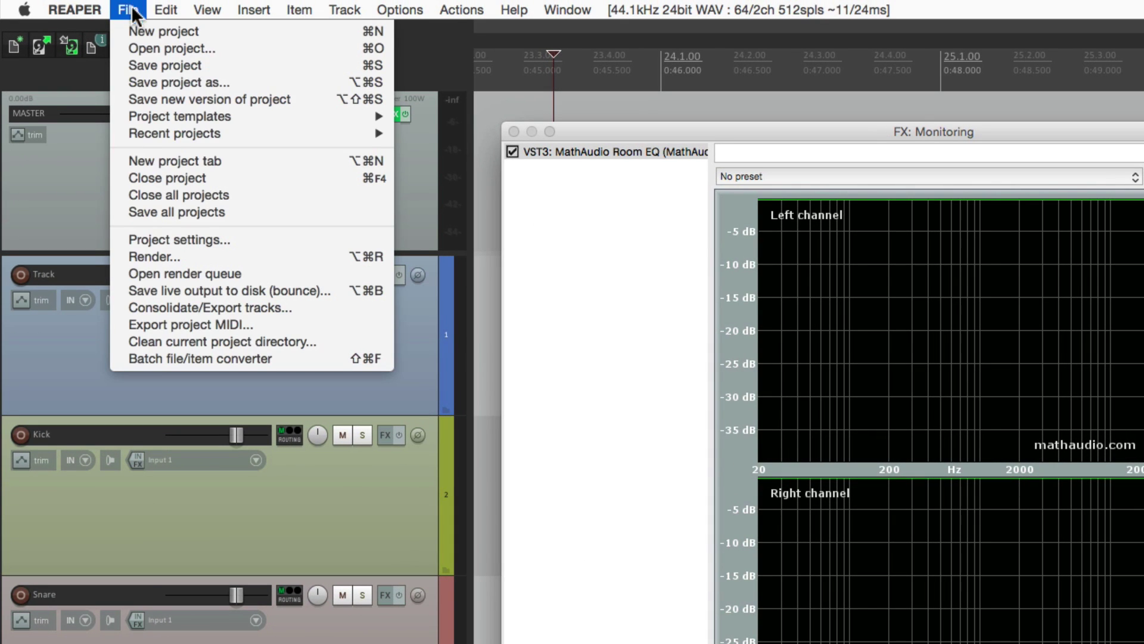
{"action": "left_click", "coordinate": [137, 164]}
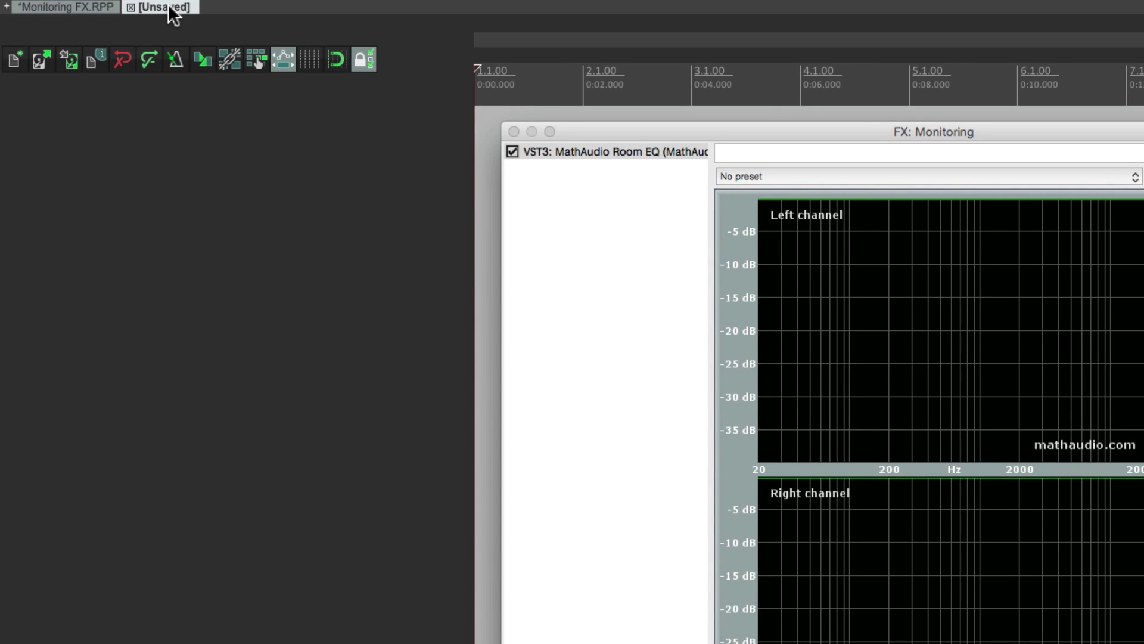
Step: Enable Always show project tabs, then close the new empty tab
{"action": "right_click", "coordinate": [169, 8]}
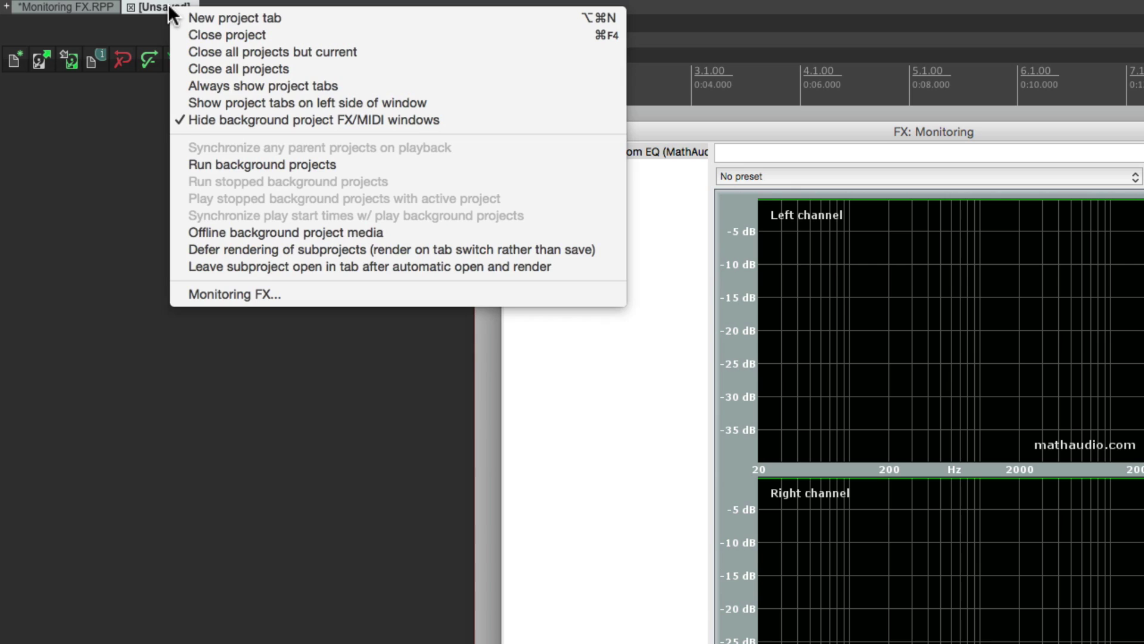
{"action": "left_click", "coordinate": [173, 87]}
{"action": "left_click", "coordinate": [131, 8]}
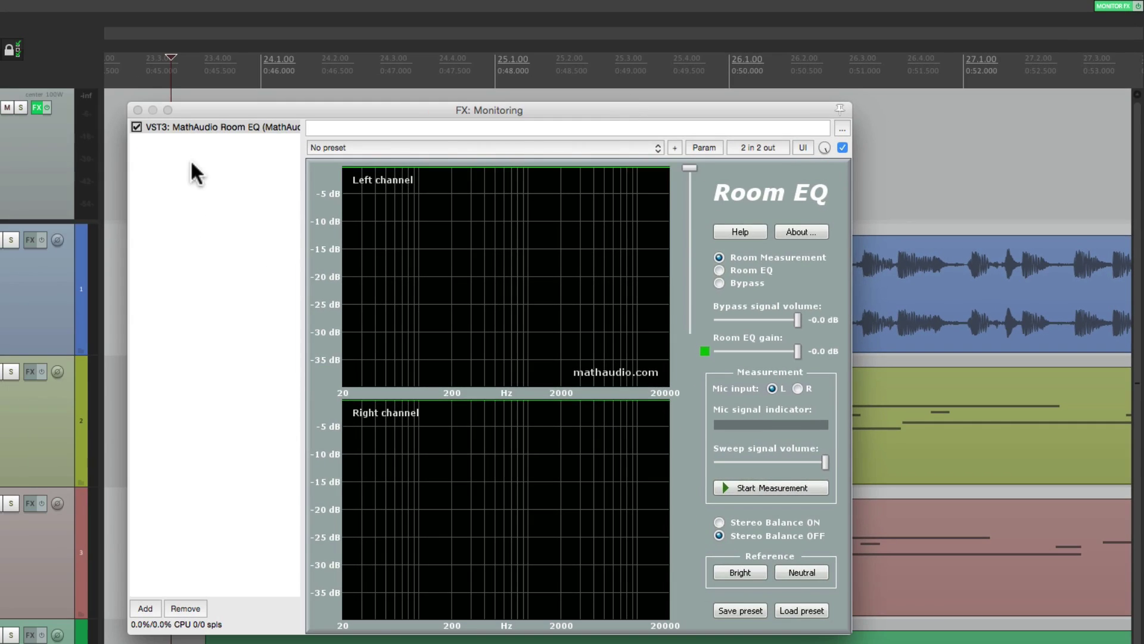
Step: Remove MathAudio Room EQ from the monitoring chain and add it back
{"action": "left_click", "coordinate": [221, 128]}
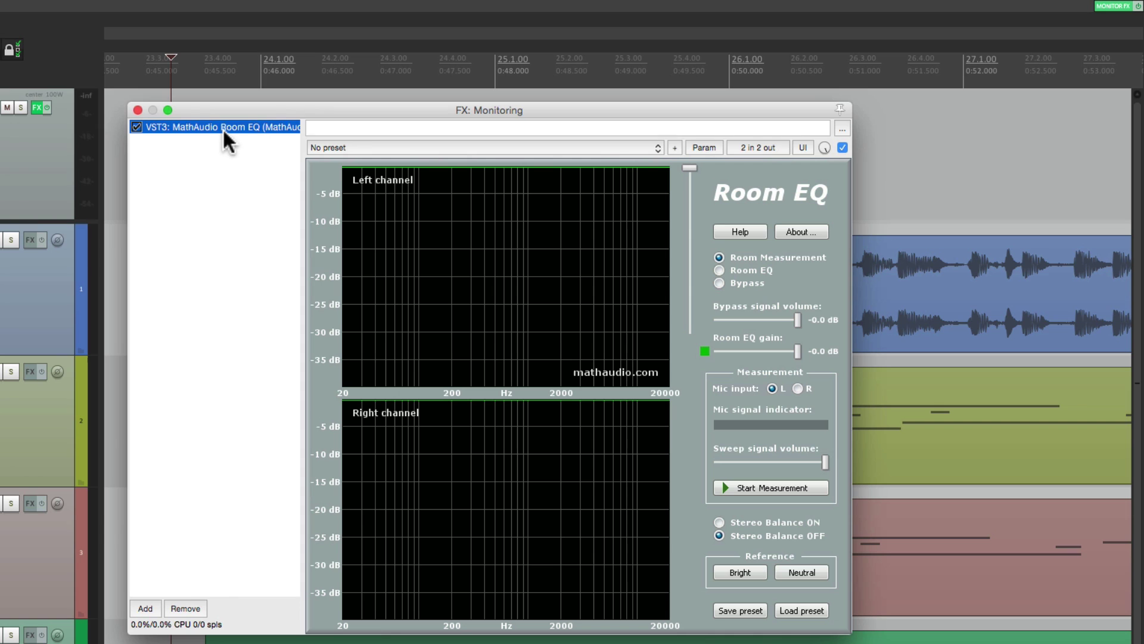
{"action": "left_click", "coordinate": [183, 607]}
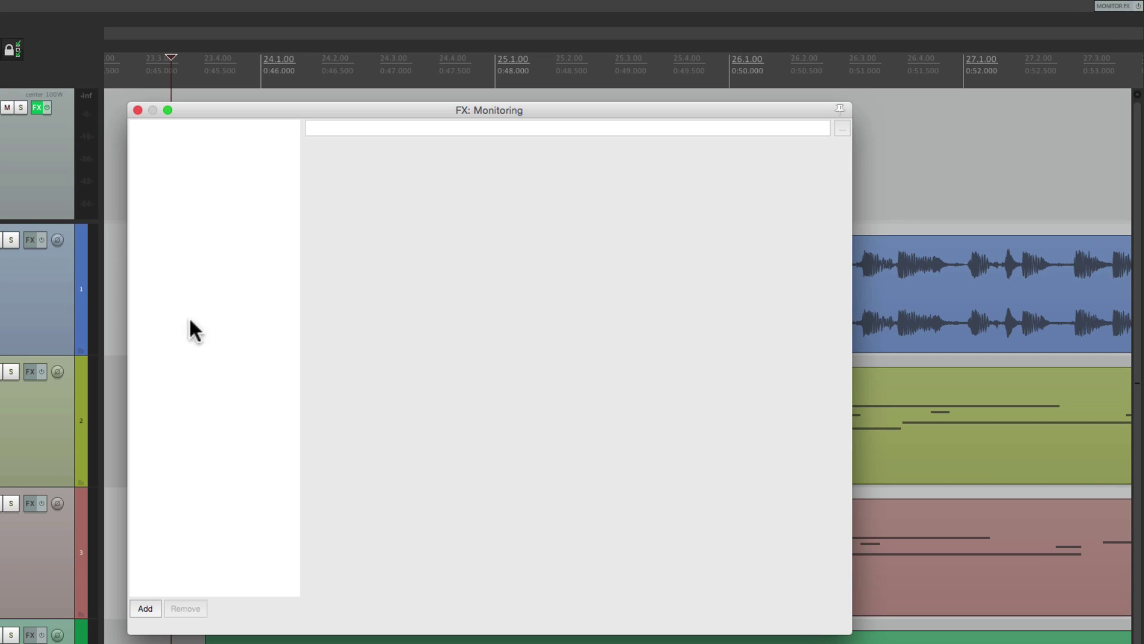
{"action": "left_click", "coordinate": [145, 608]}
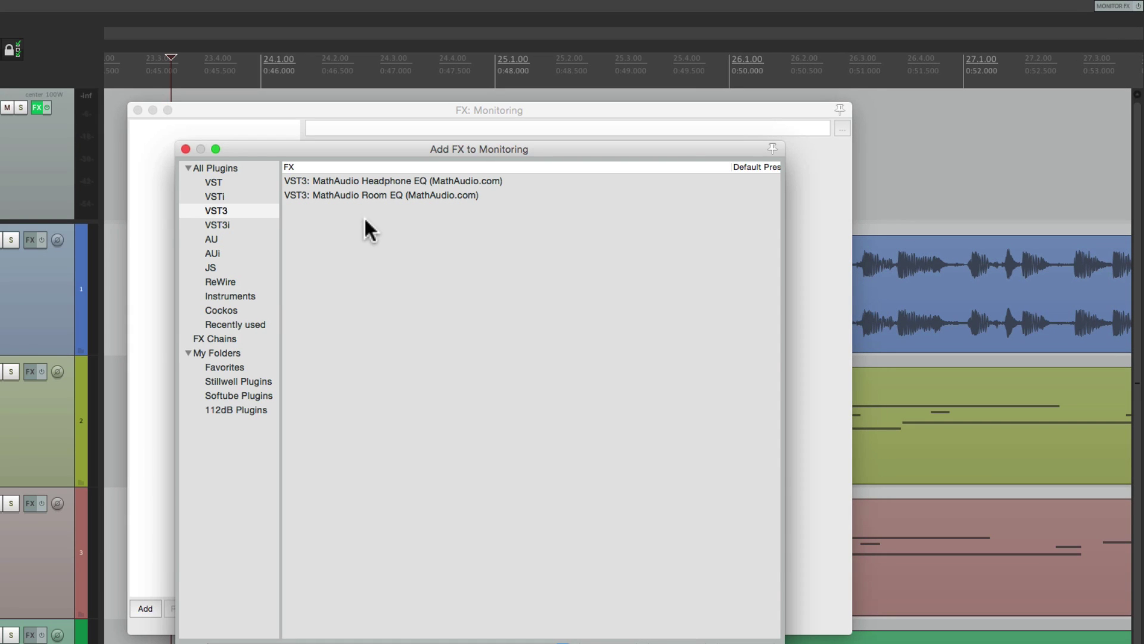
{"action": "double_click", "coordinate": [370, 192]}
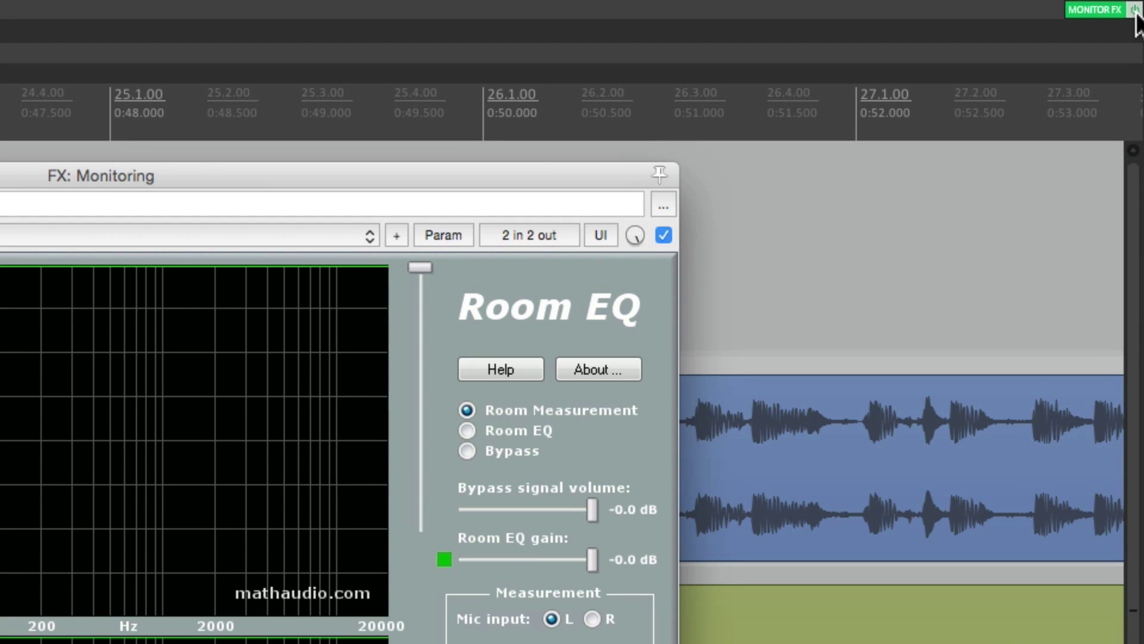
Step: Toggle the MONITOR FX bypass three times, leaving it enabled, and turn off Always show project tabs
{"action": "left_click", "coordinate": [1134, 11]}
{"action": "left_click", "coordinate": [1134, 10]}
{"action": "left_click", "coordinate": [1134, 10]}
{"action": "left_click", "coordinate": [1134, 10]}
{"action": "left_click", "coordinate": [1134, 10]}
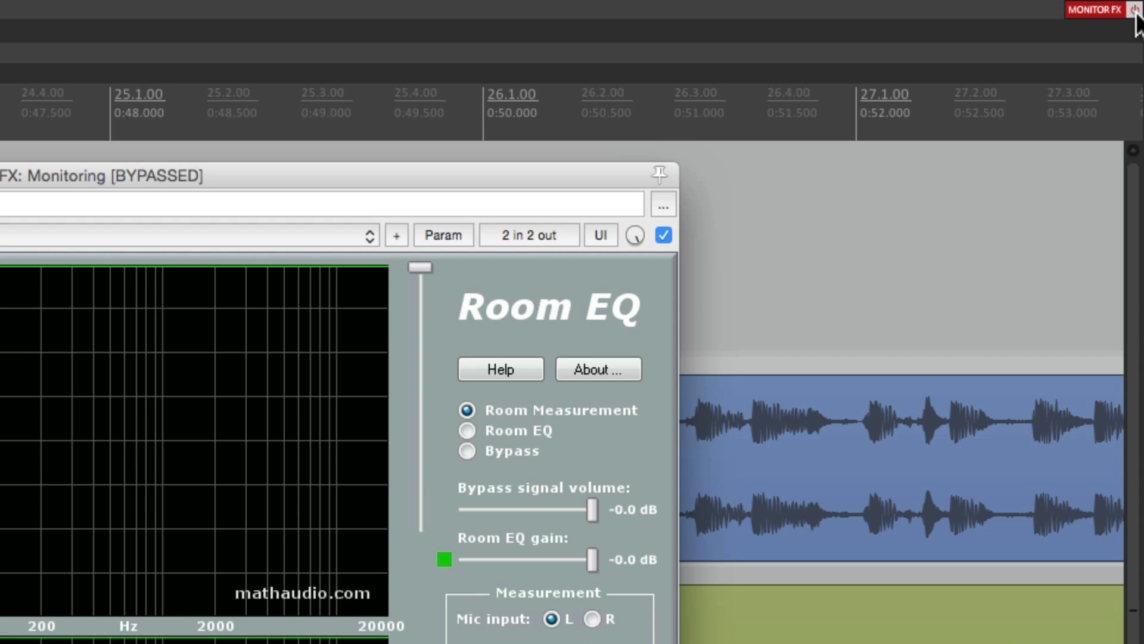
{"action": "left_click", "coordinate": [1134, 10]}
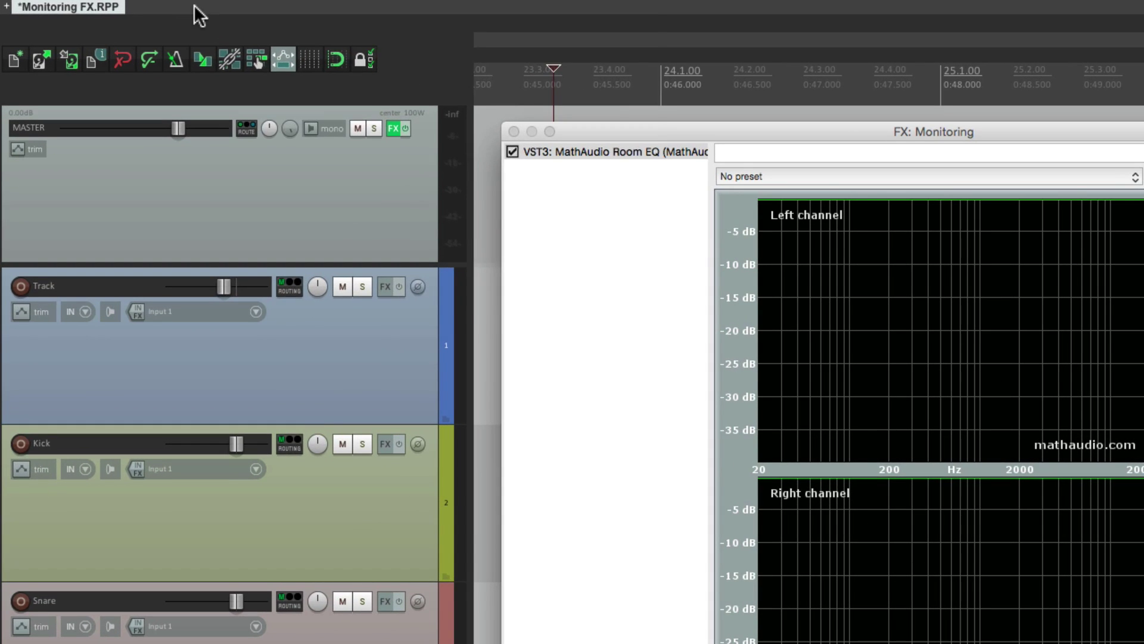
{"action": "right_click", "coordinate": [195, 5]}
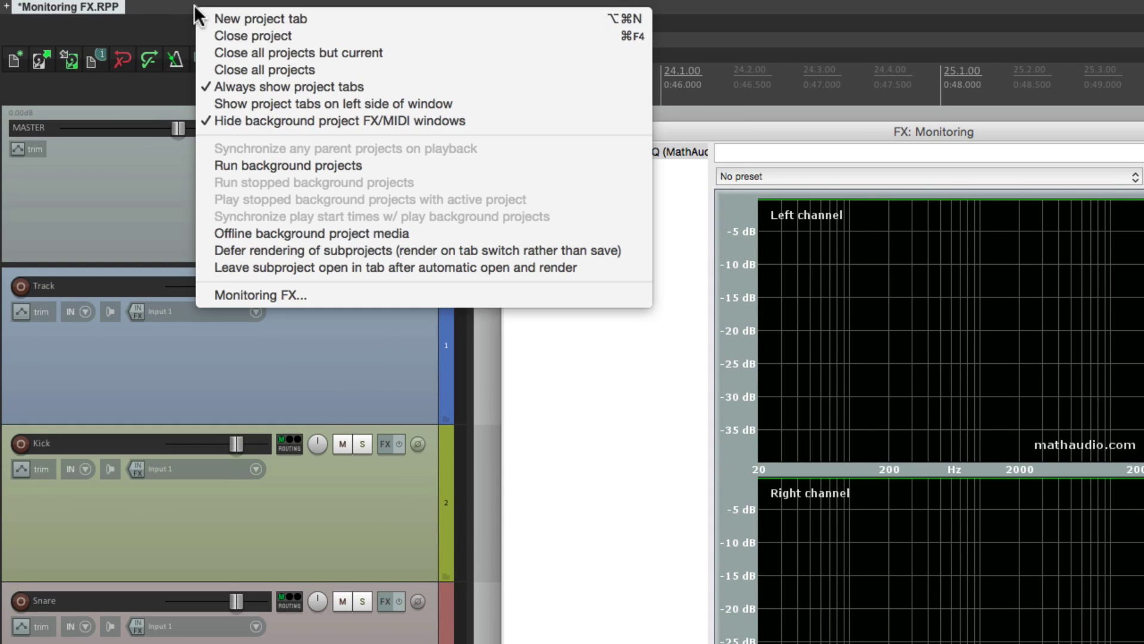
{"action": "left_click", "coordinate": [221, 86]}
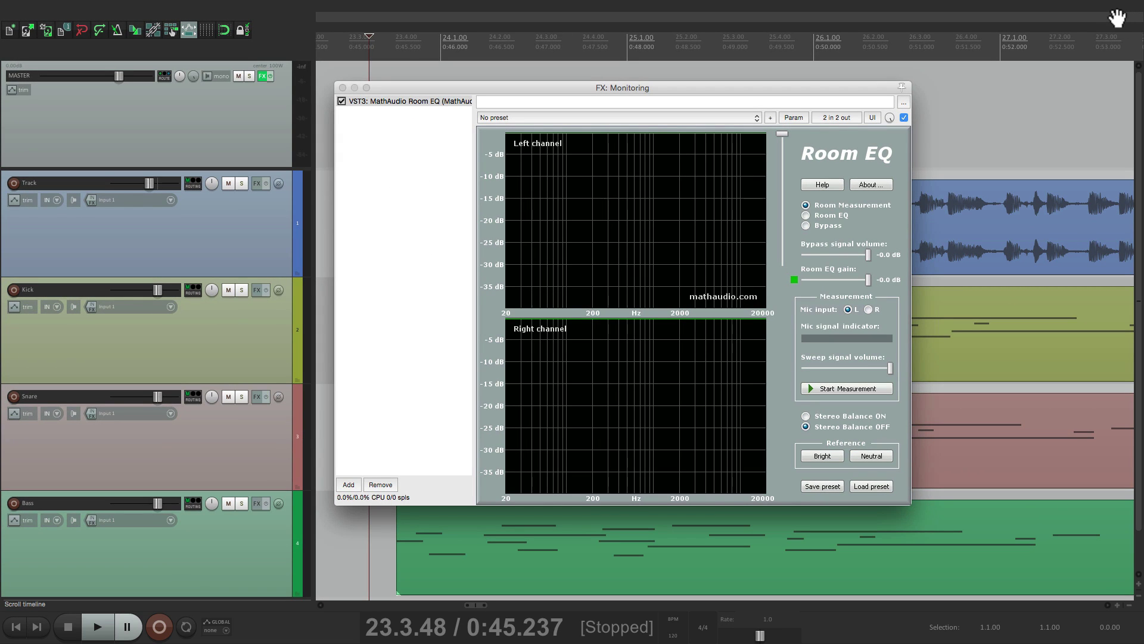
{"action": "left_click", "coordinate": [342, 87]}
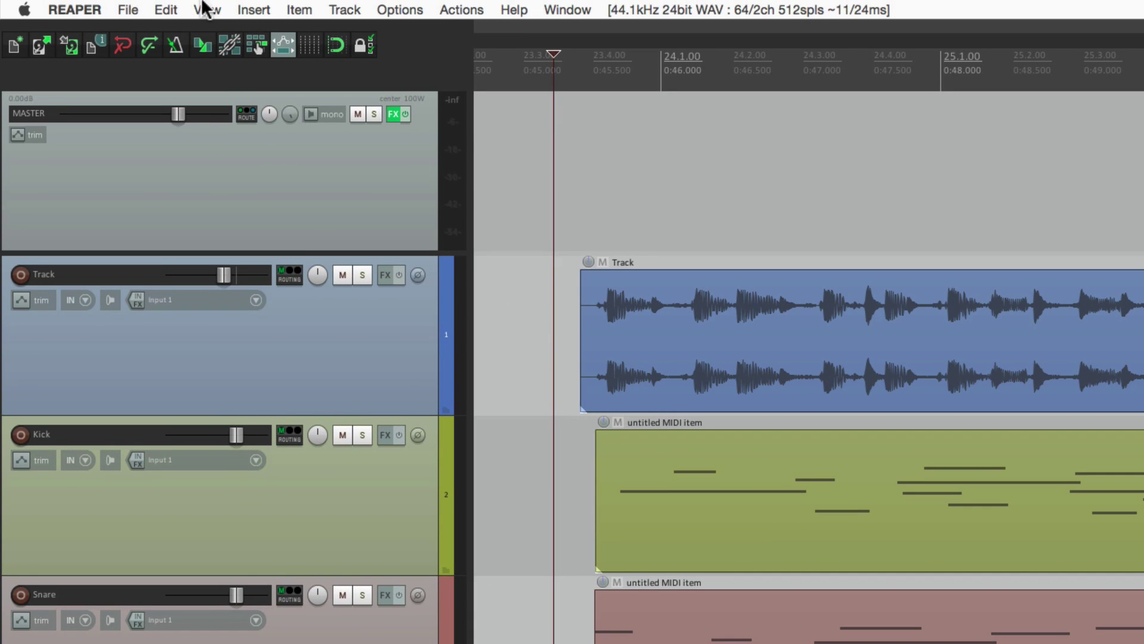
{"action": "left_click", "coordinate": [197, 8]}
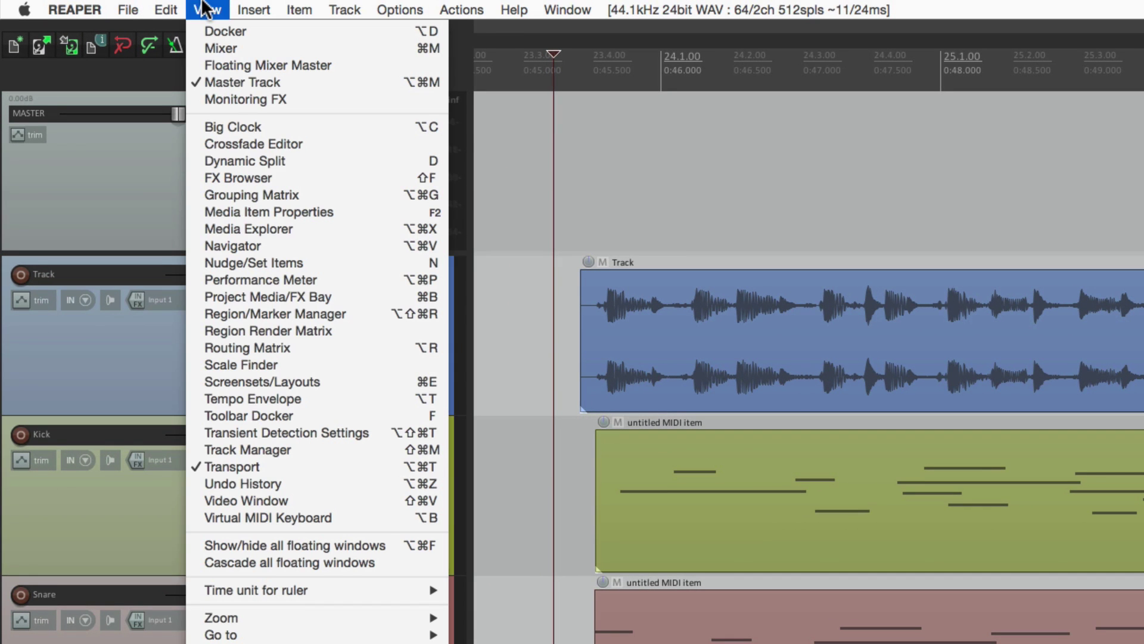
{"action": "left_click", "coordinate": [202, 99]}
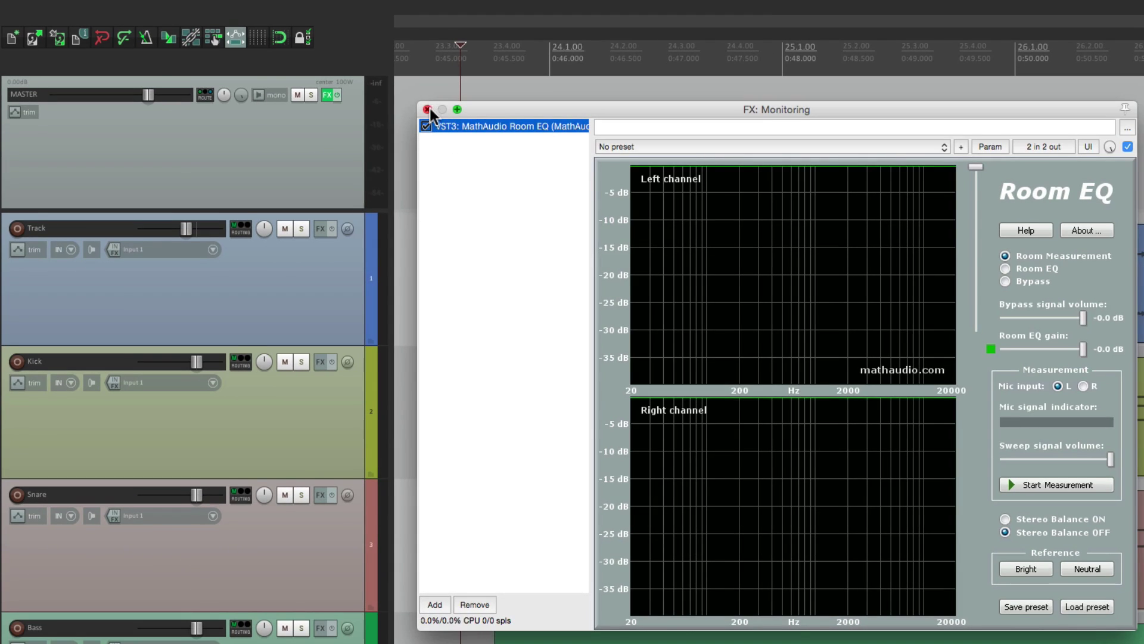
{"action": "left_click", "coordinate": [428, 109]}
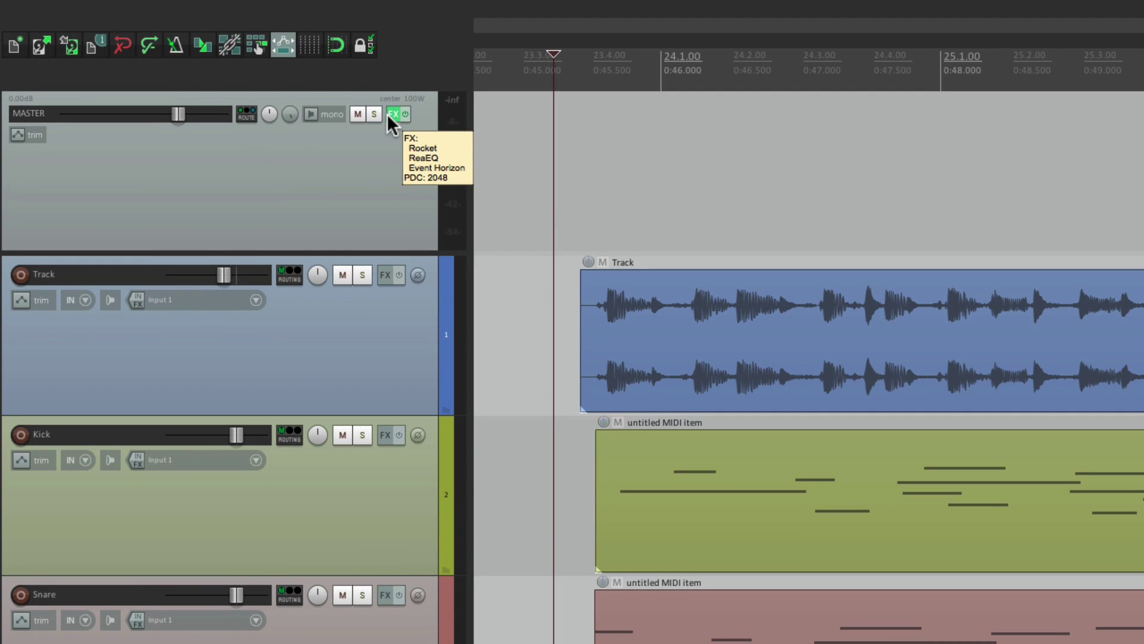
{"action": "left_click", "coordinate": [388, 113]}
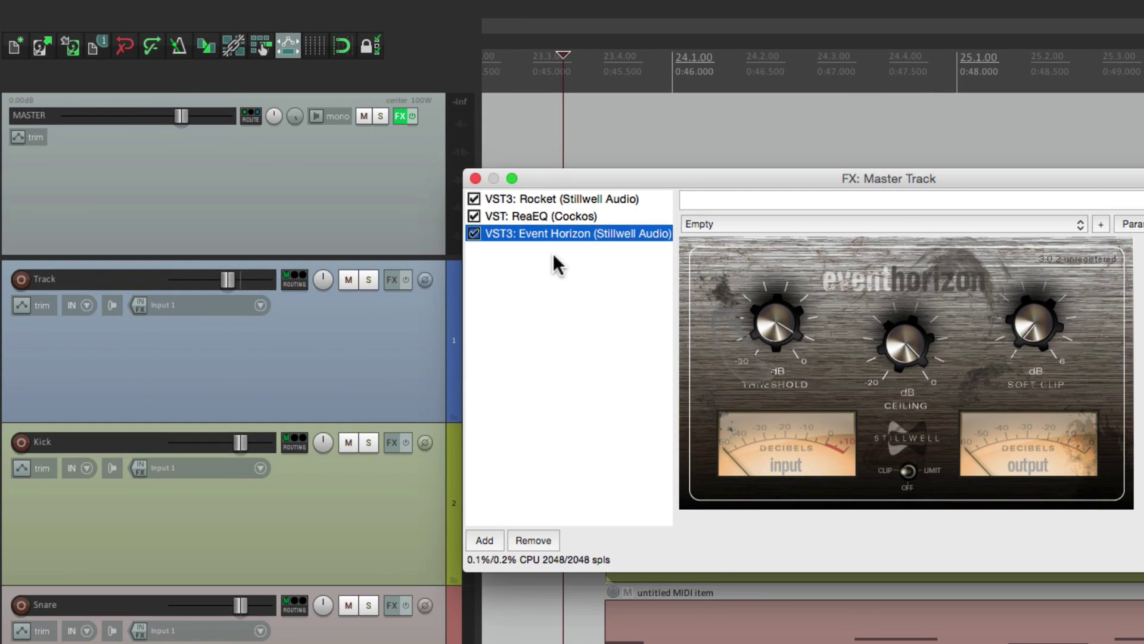
{"action": "left_click", "coordinate": [475, 178]}
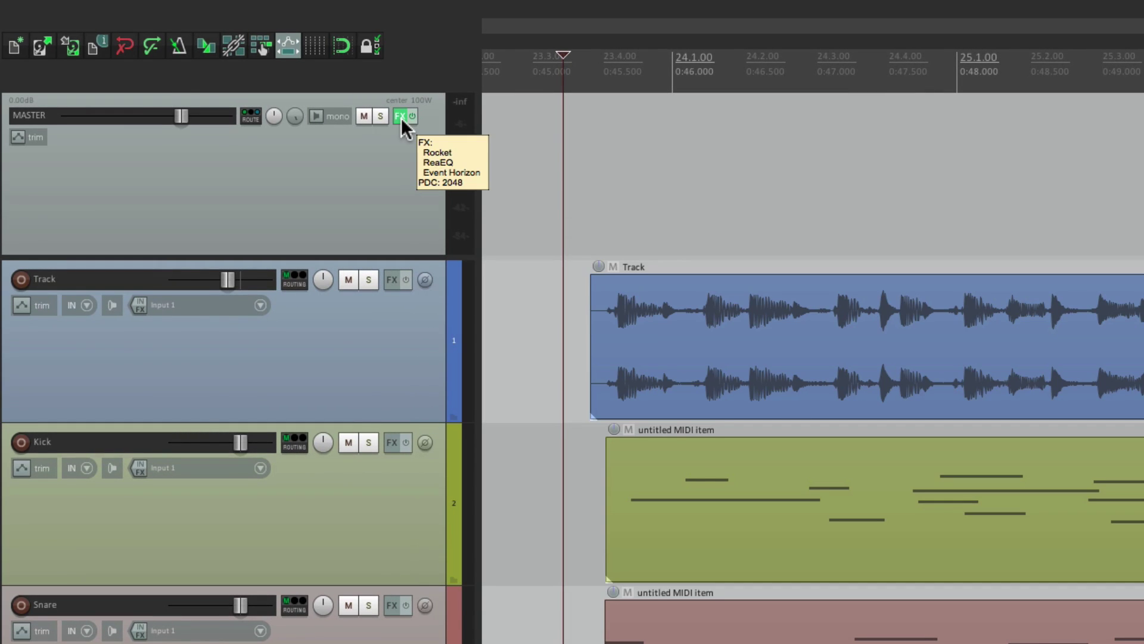
{"action": "left_click", "coordinate": [401, 117]}
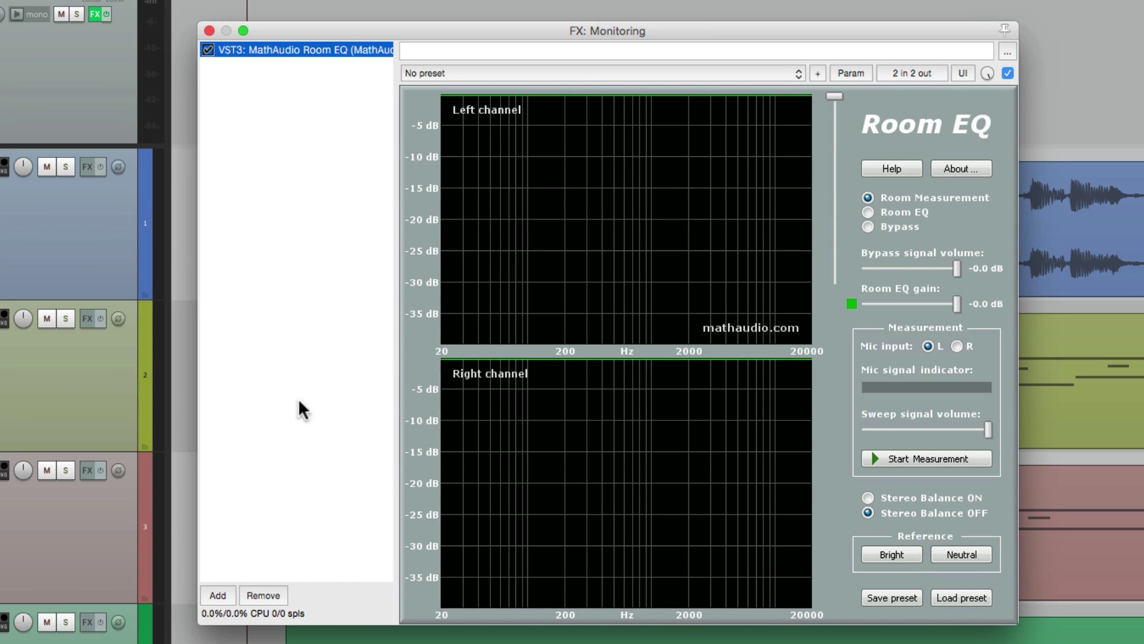
Step: Remove Room EQ and search all plugin types for 'meter'
{"action": "left_click", "coordinate": [266, 596]}
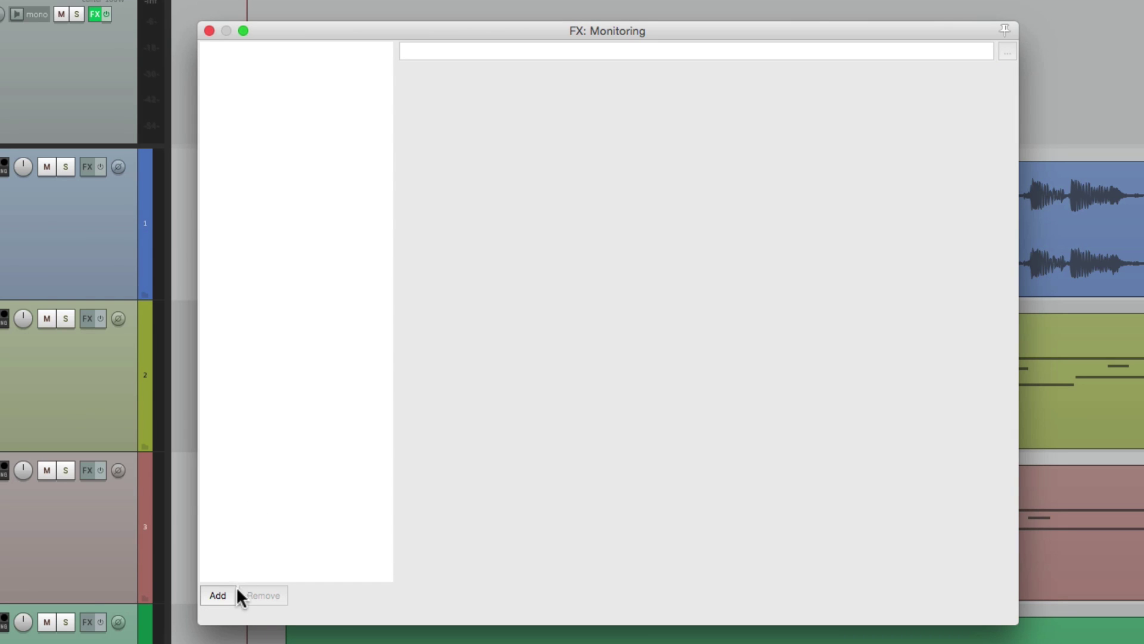
{"action": "left_click", "coordinate": [219, 593]}
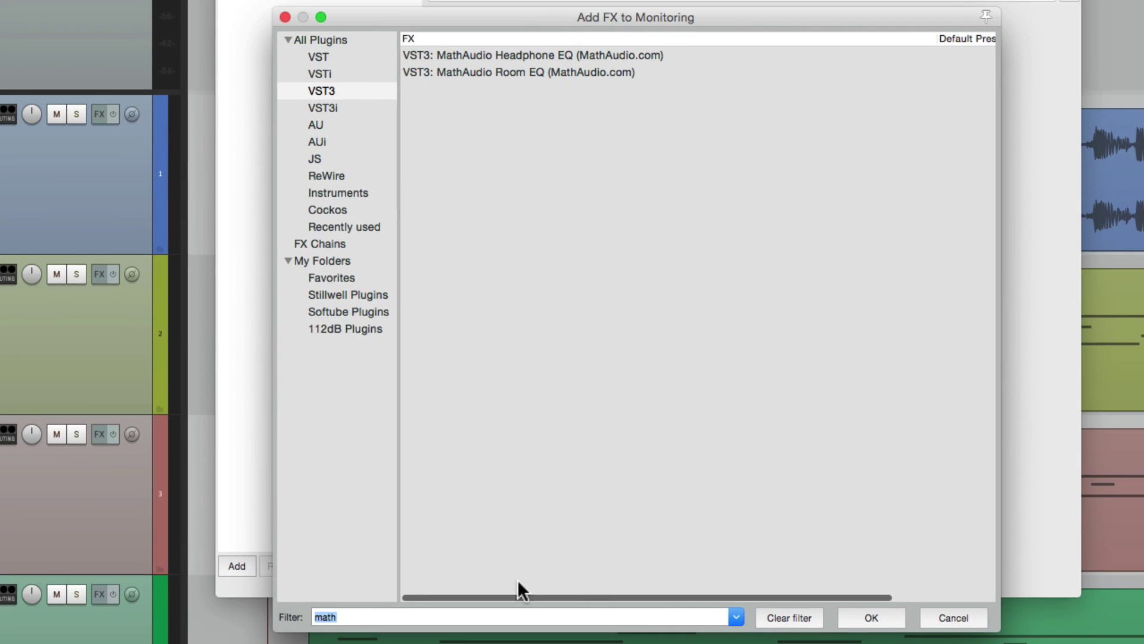
{"action": "left_click", "coordinate": [774, 618]}
{"action": "type", "text": "meter"}
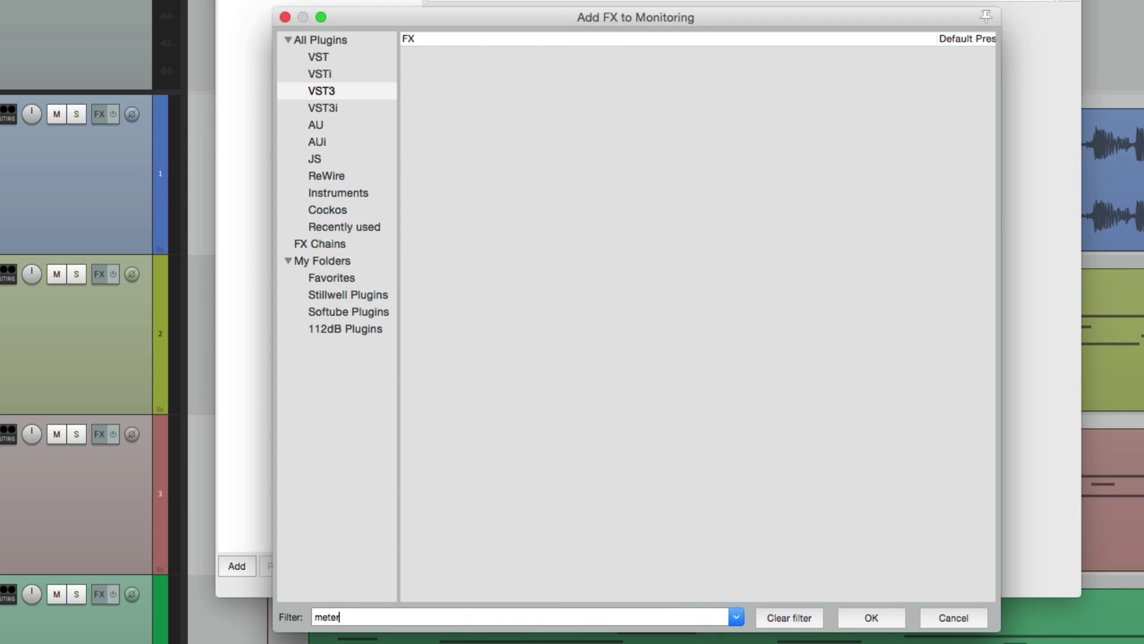
{"action": "left_click", "coordinate": [320, 39]}
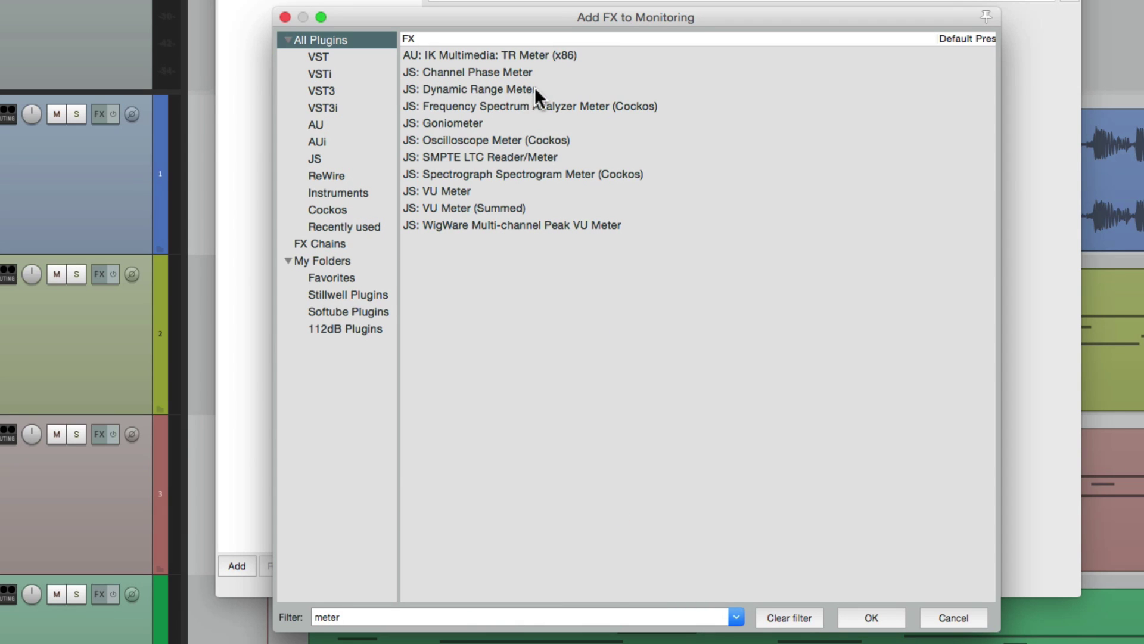
Step: Add JS: Dynamic Range Meter to the monitoring chain
{"action": "double_click", "coordinate": [510, 89]}
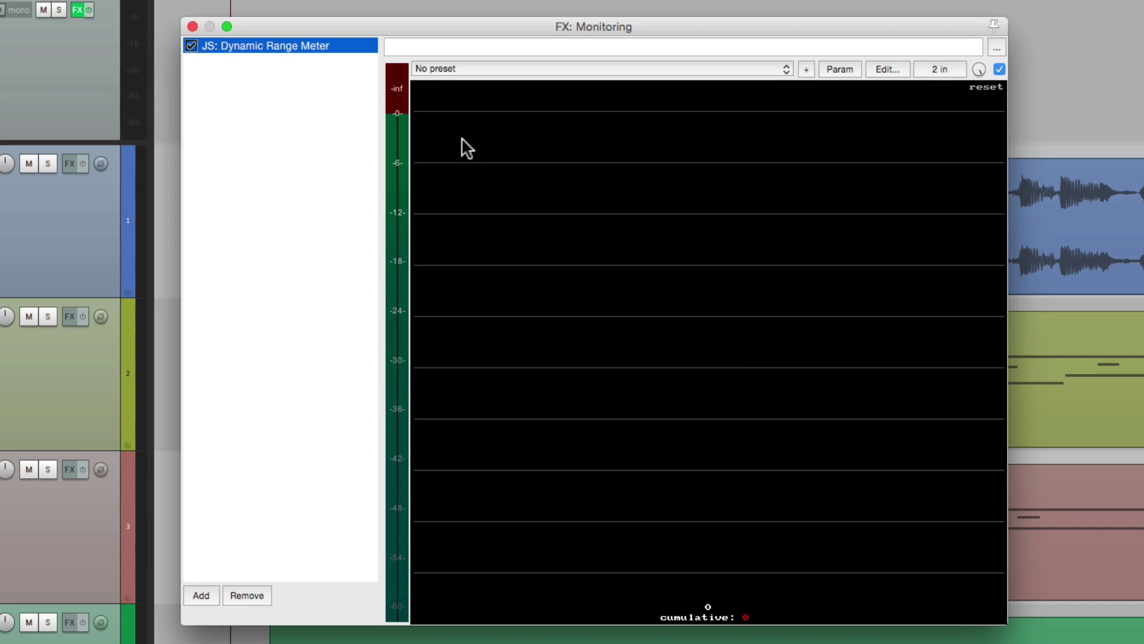
Step: Play the project briefly to watch the Dynamic Range Meter react, then stop
{"action": "key", "text": "space"}
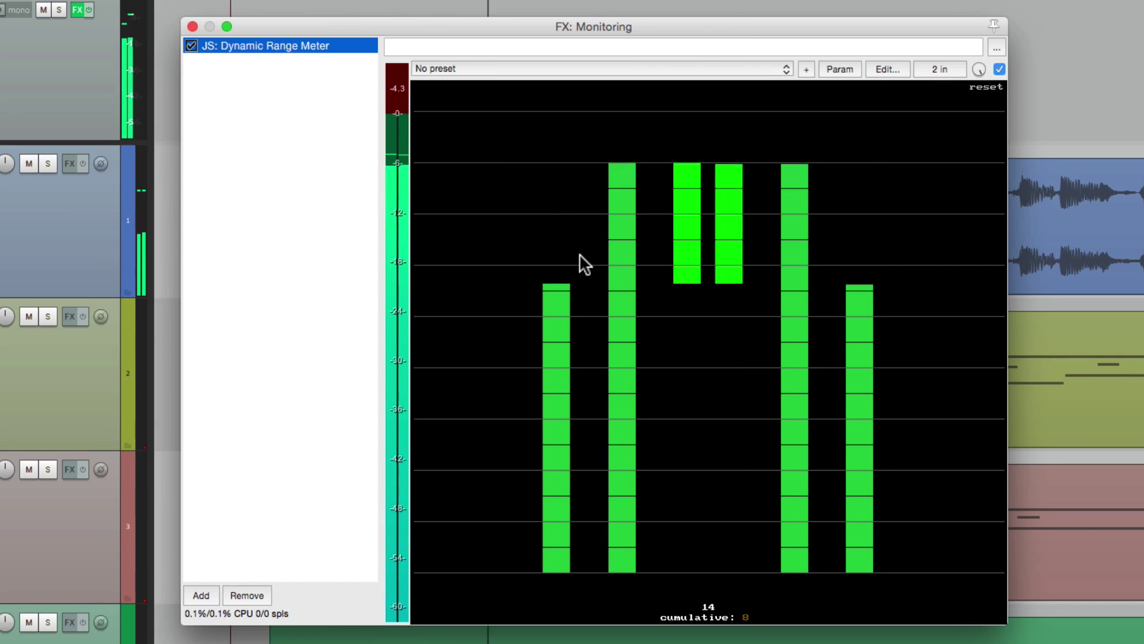
{"action": "left_click", "coordinate": [574, 220]}
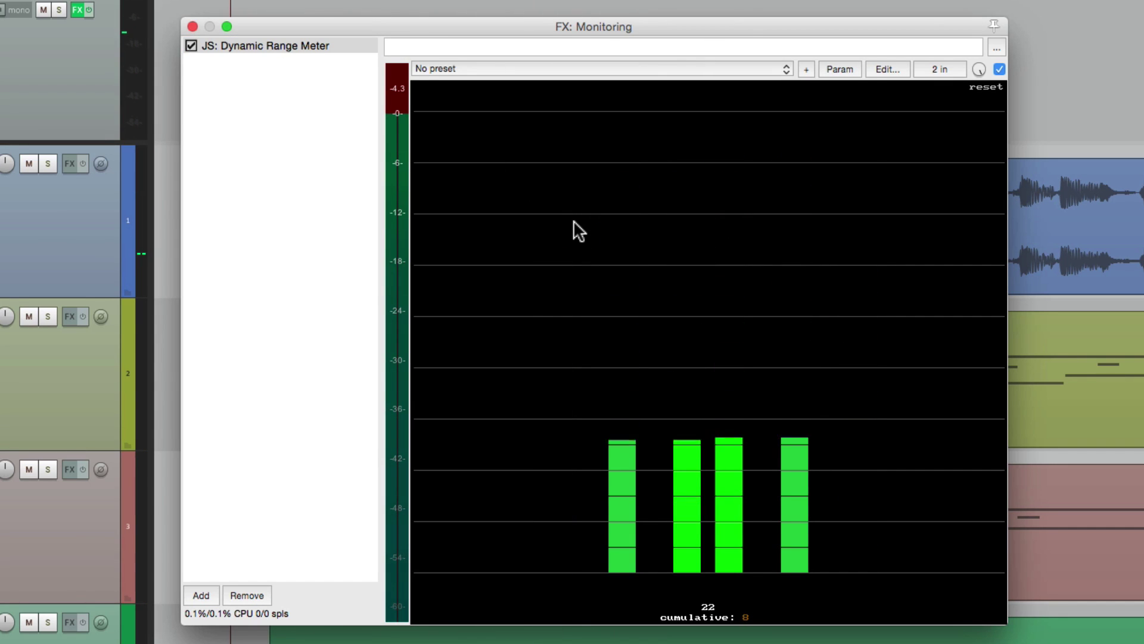
{"action": "key", "text": "space"}
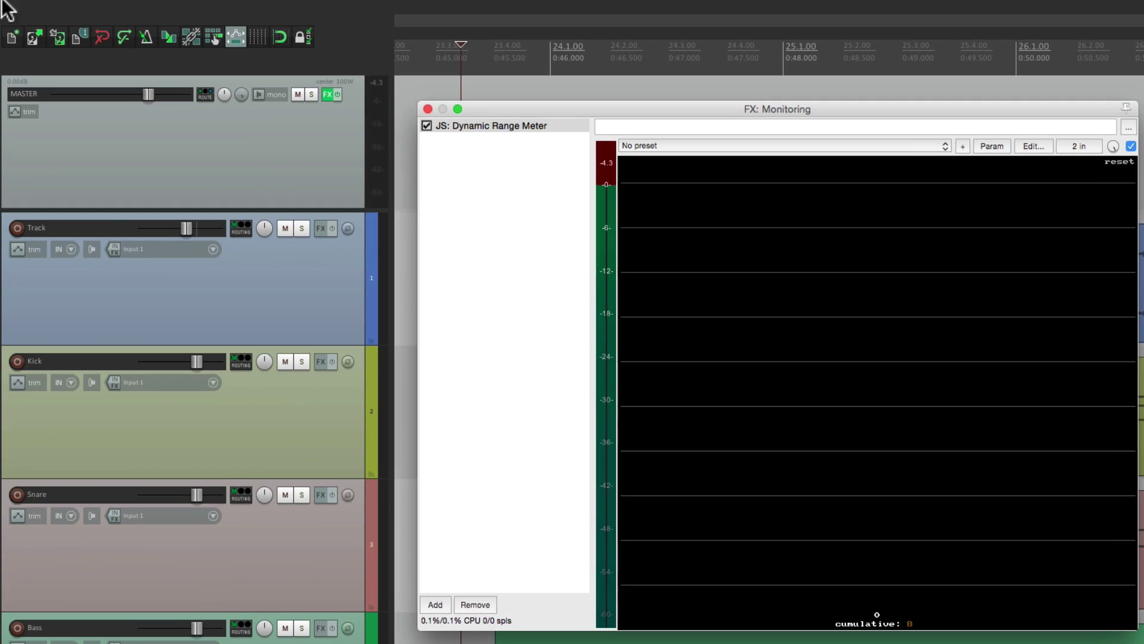
Step: Open a new empty project tab, compare it with Monitoring FX.RPP, and return to Monitoring FX.RPP
{"action": "left_click", "coordinate": [105, 7]}
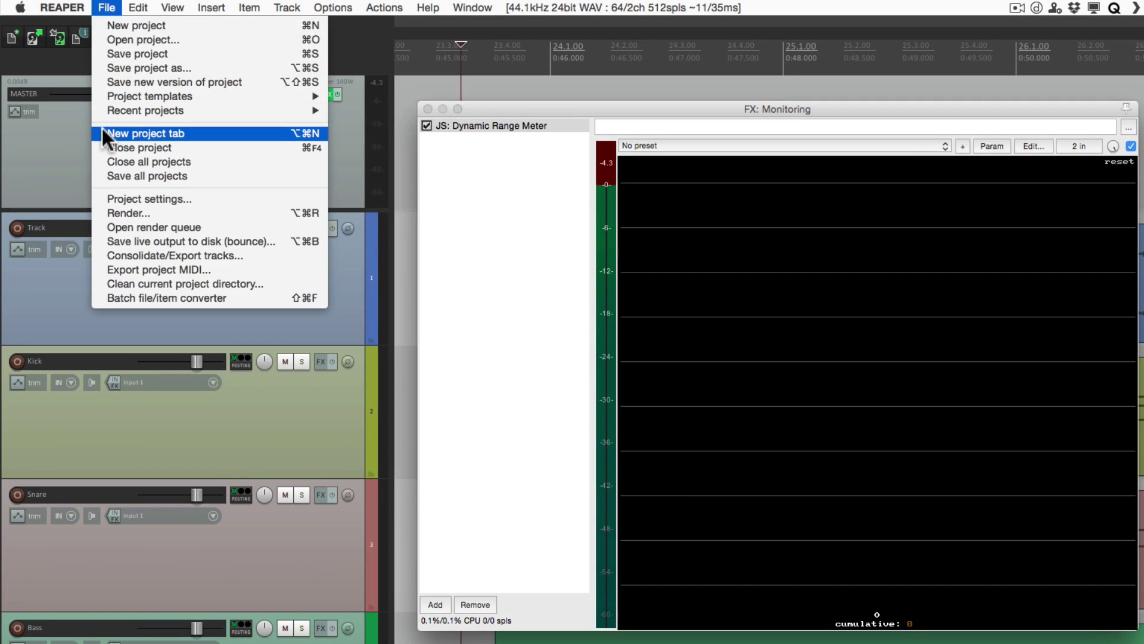
{"action": "left_click", "coordinate": [102, 130]}
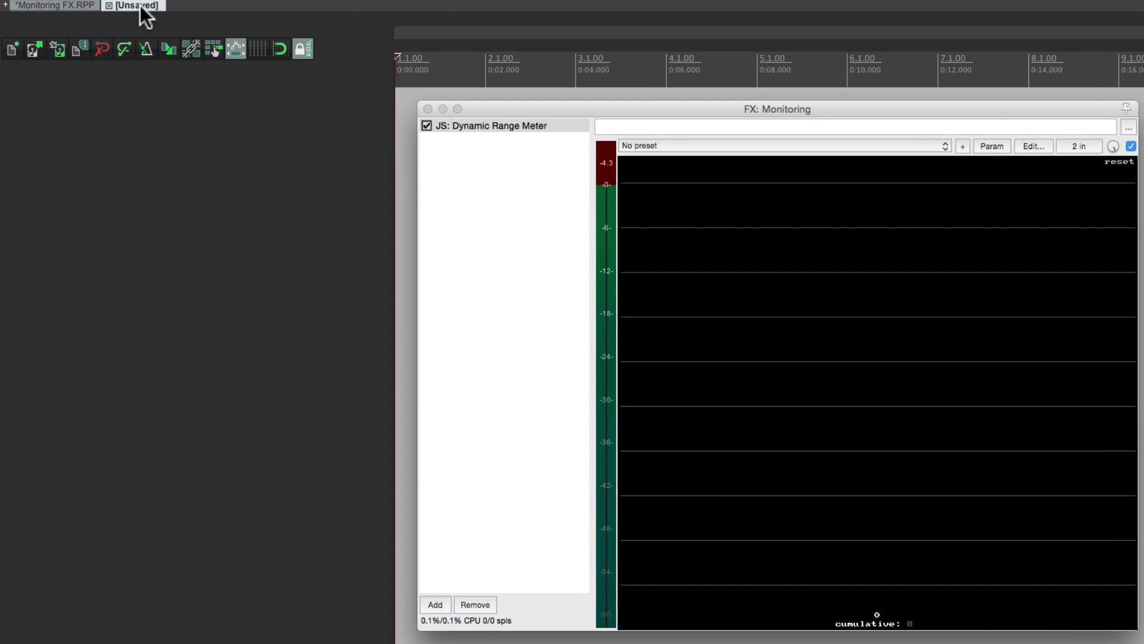
{"action": "left_click", "coordinate": [84, 6]}
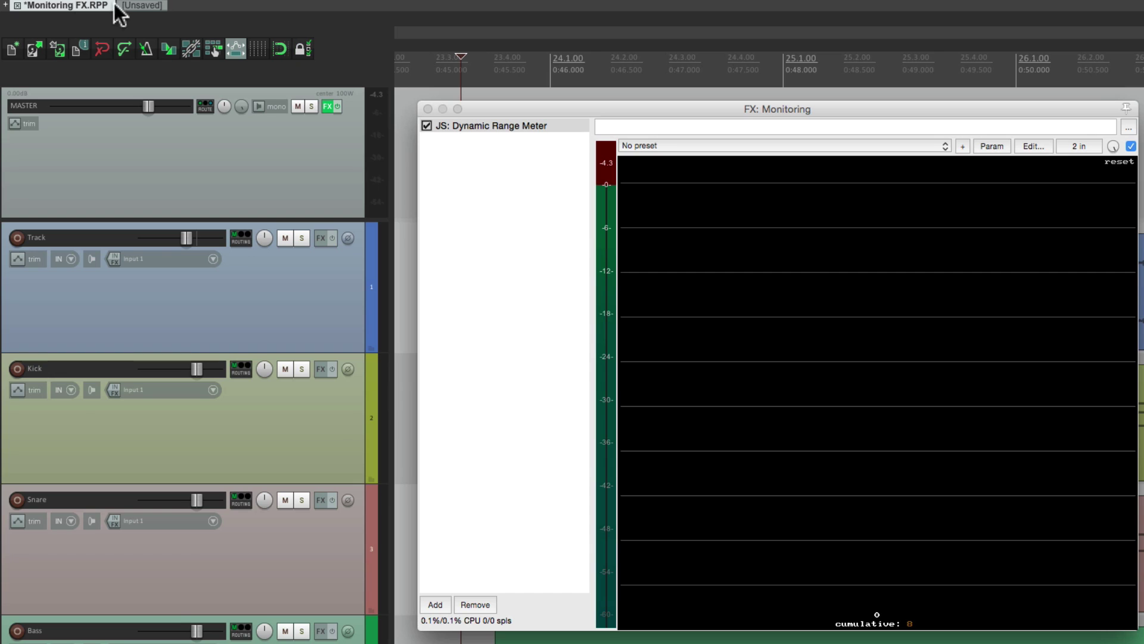
{"action": "left_click", "coordinate": [128, 6]}
{"action": "left_click", "coordinate": [303, 49]}
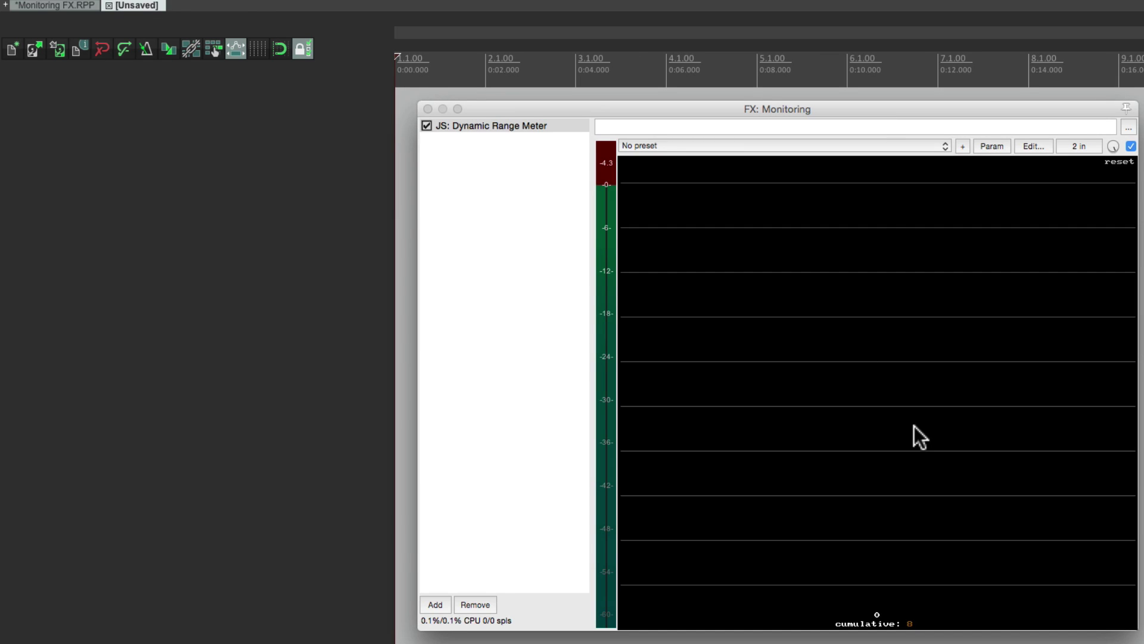
{"action": "left_click", "coordinate": [80, 6]}
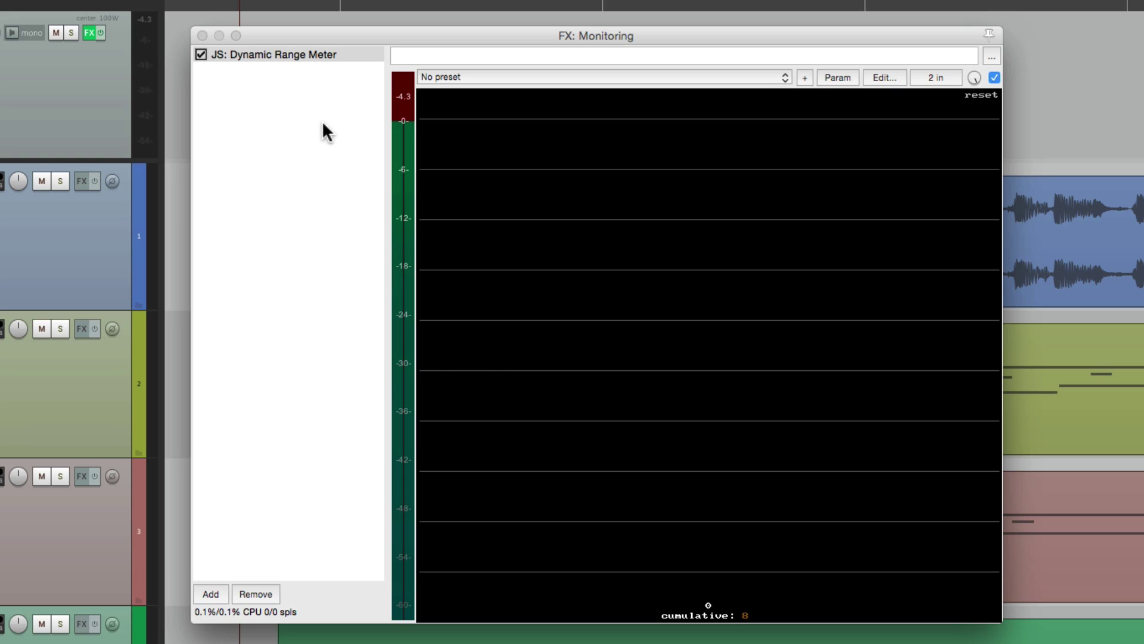
Step: Add the JS Frequency Spectrum Analyzer Meter to the monitoring chain and preview it during playback
{"action": "double_click", "coordinate": [323, 124]}
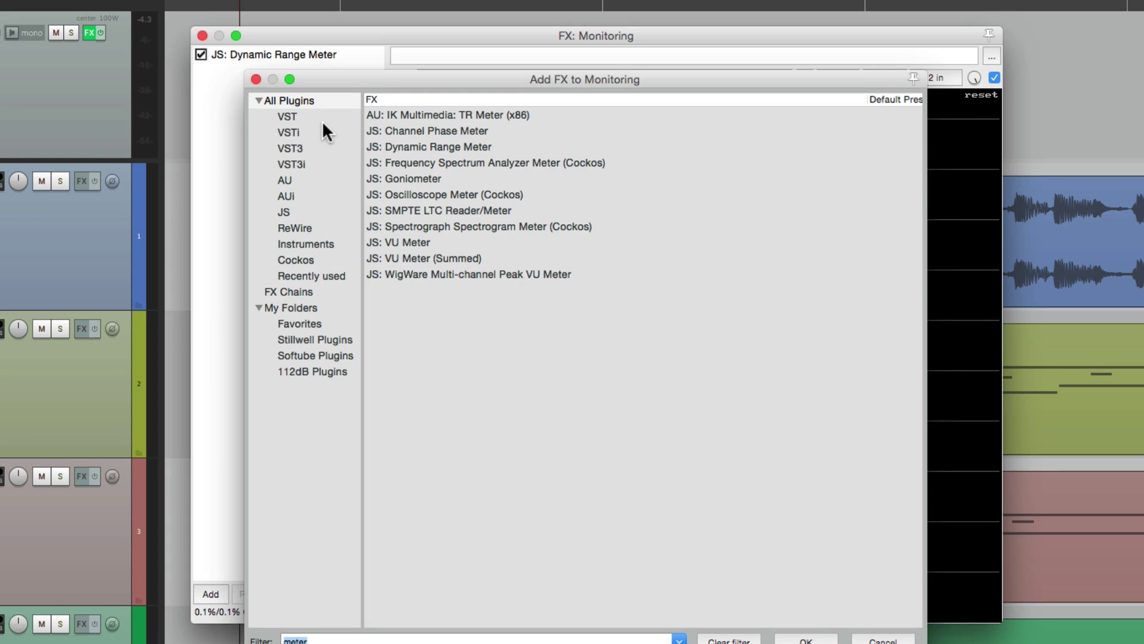
{"action": "double_click", "coordinate": [459, 162]}
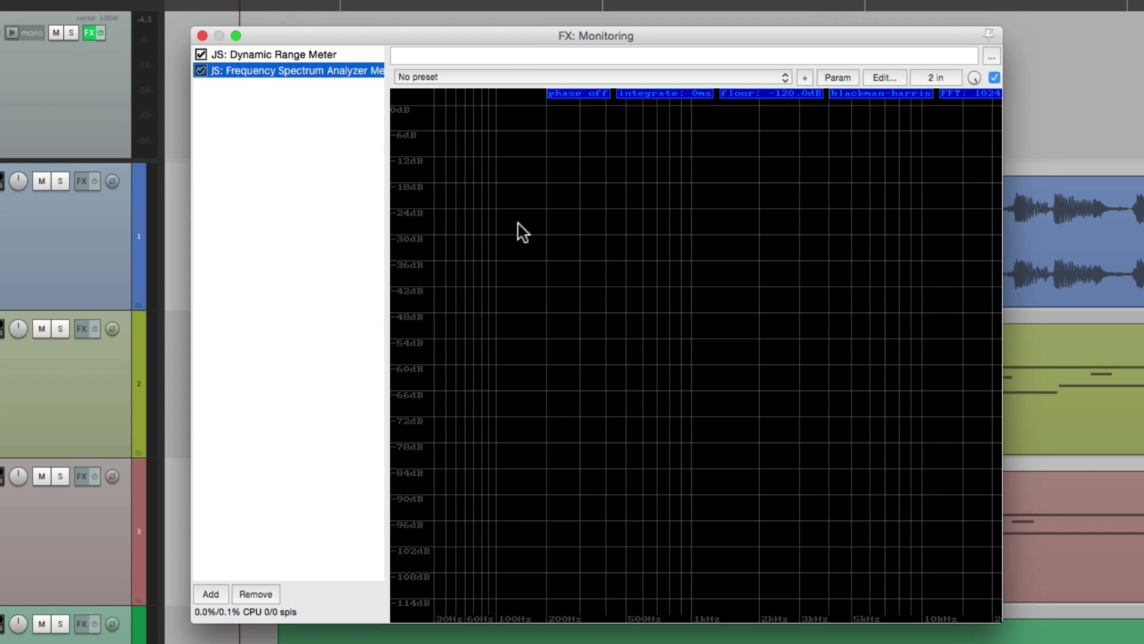
{"action": "key", "text": "space"}
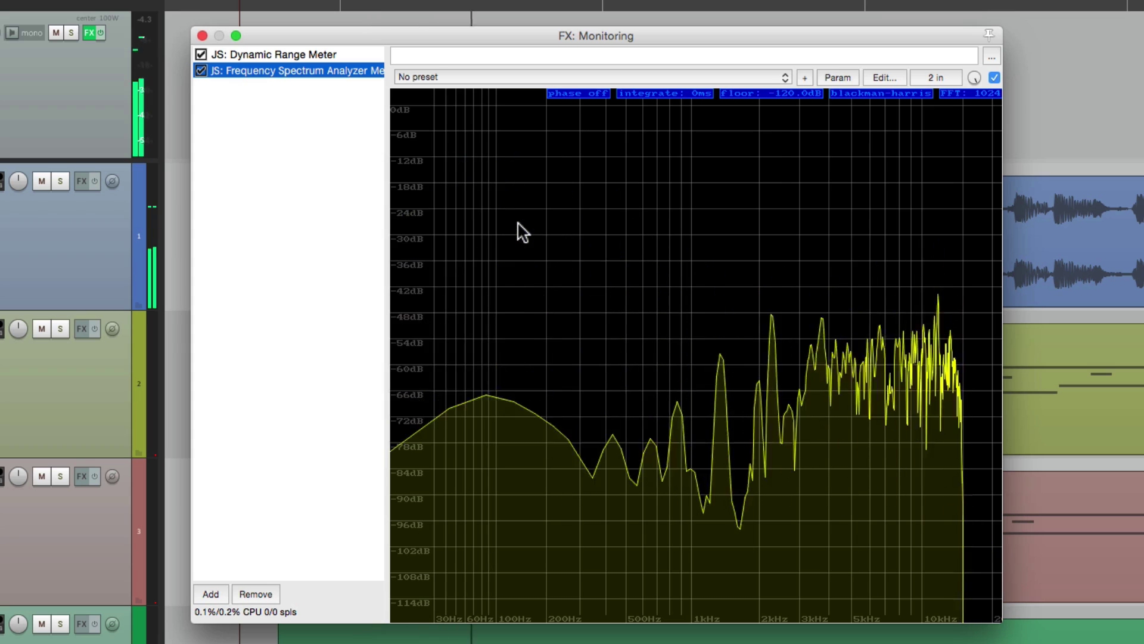
{"action": "key", "text": "space"}
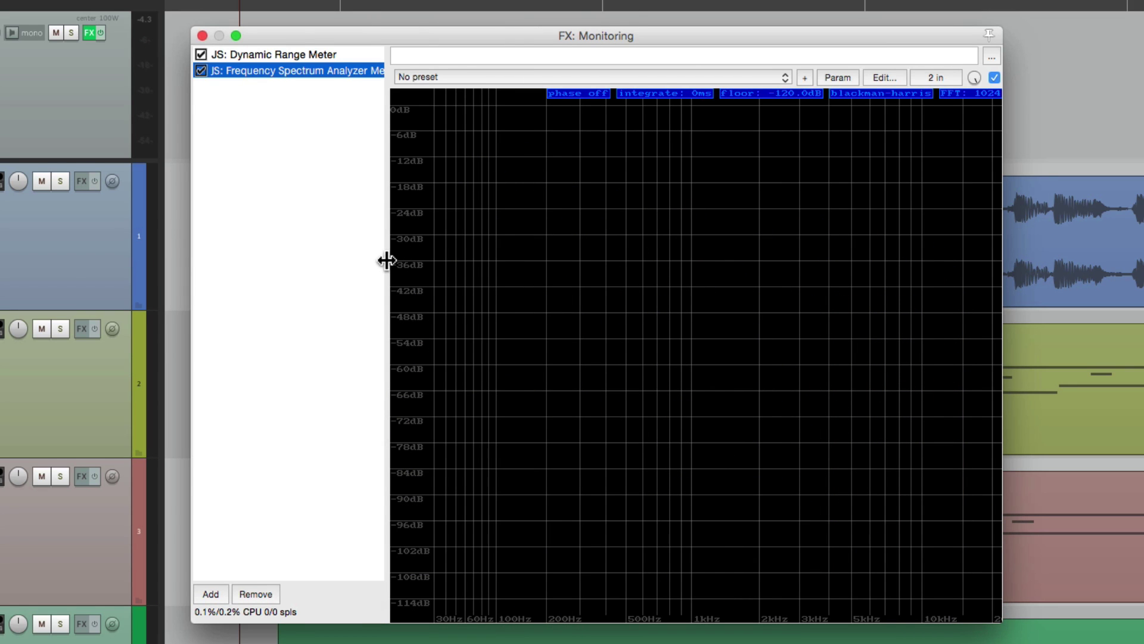
Step: Add the JS Goniometer with its display set to Lines, then reopen the plugin list
{"action": "double_click", "coordinate": [298, 182]}
{"action": "double_click", "coordinate": [433, 178]}
{"action": "key", "text": "space"}
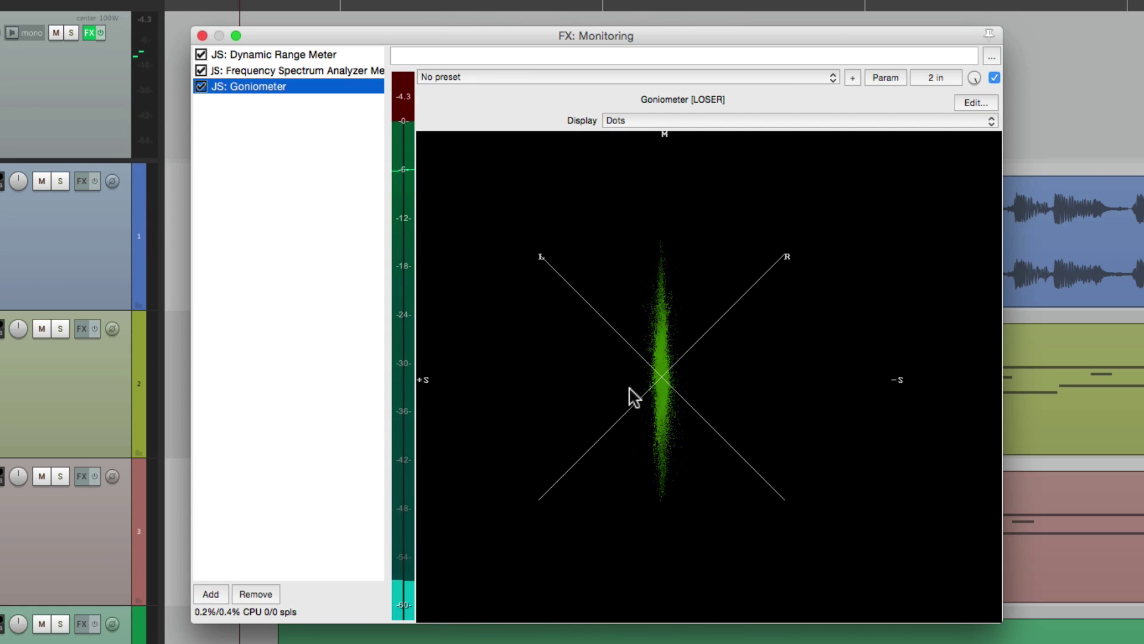
{"action": "left_click", "coordinate": [689, 121]}
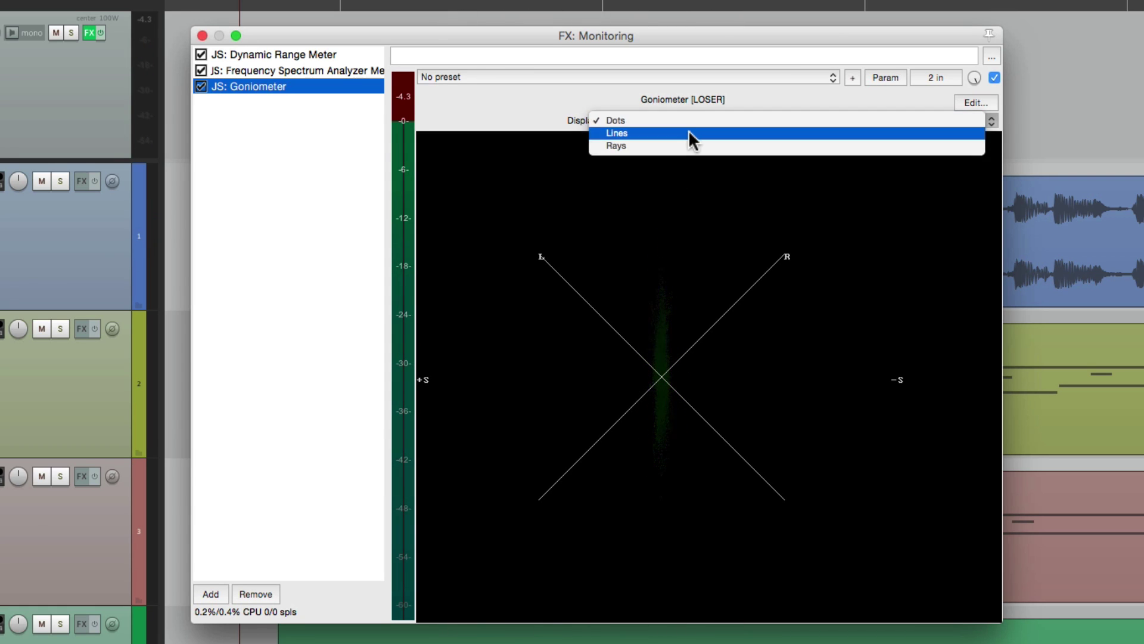
{"action": "left_click", "coordinate": [688, 133]}
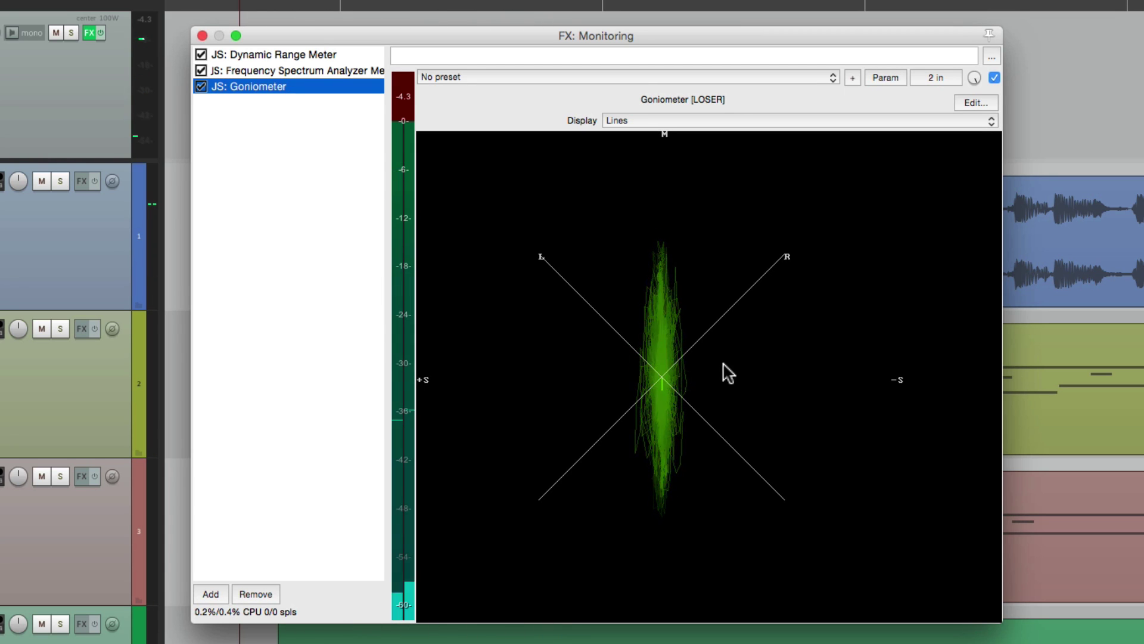
{"action": "left_click", "coordinate": [298, 194]}
{"action": "double_click", "coordinate": [298, 195]}
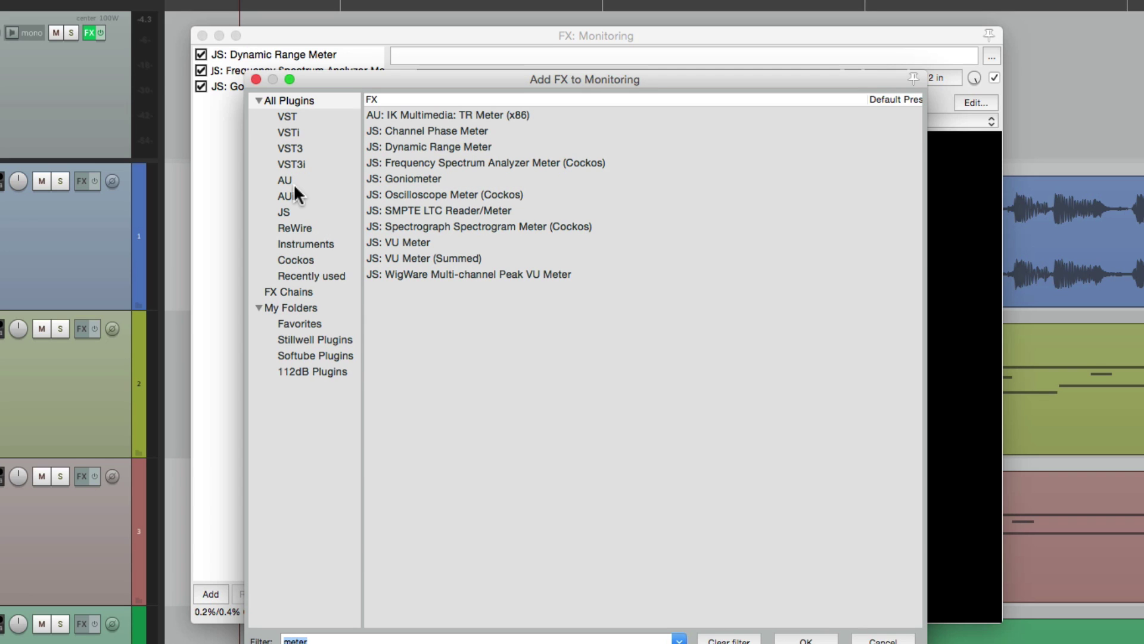
Step: Add JS: VU Meter as the fourth monitoring plugin and watch its needles during playback
{"action": "double_click", "coordinate": [449, 242]}
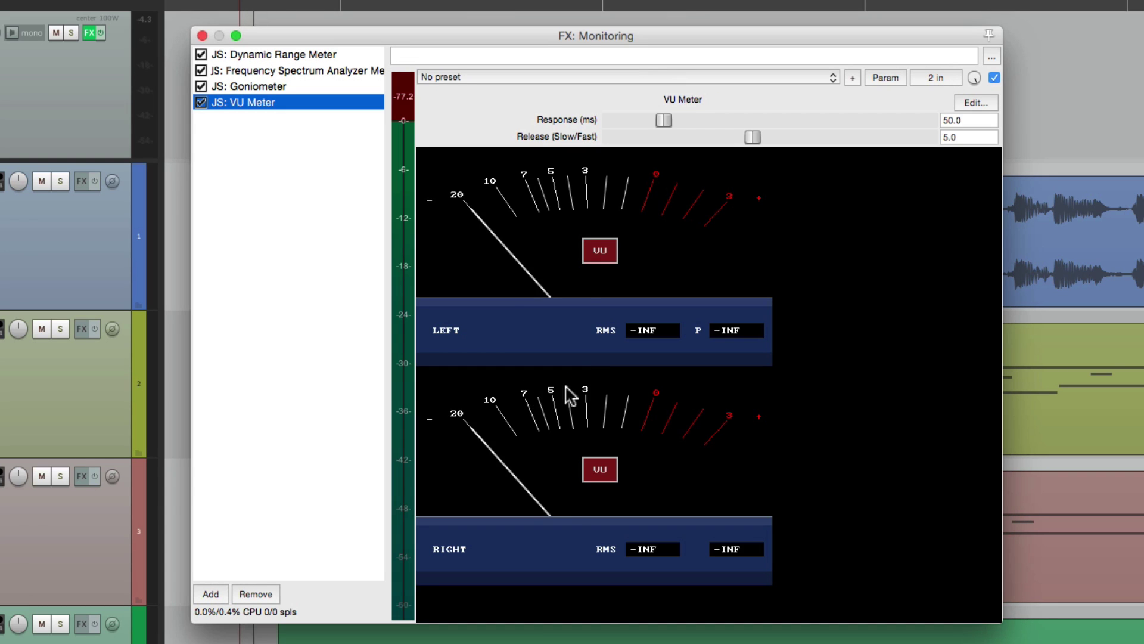
{"action": "key", "text": "space"}
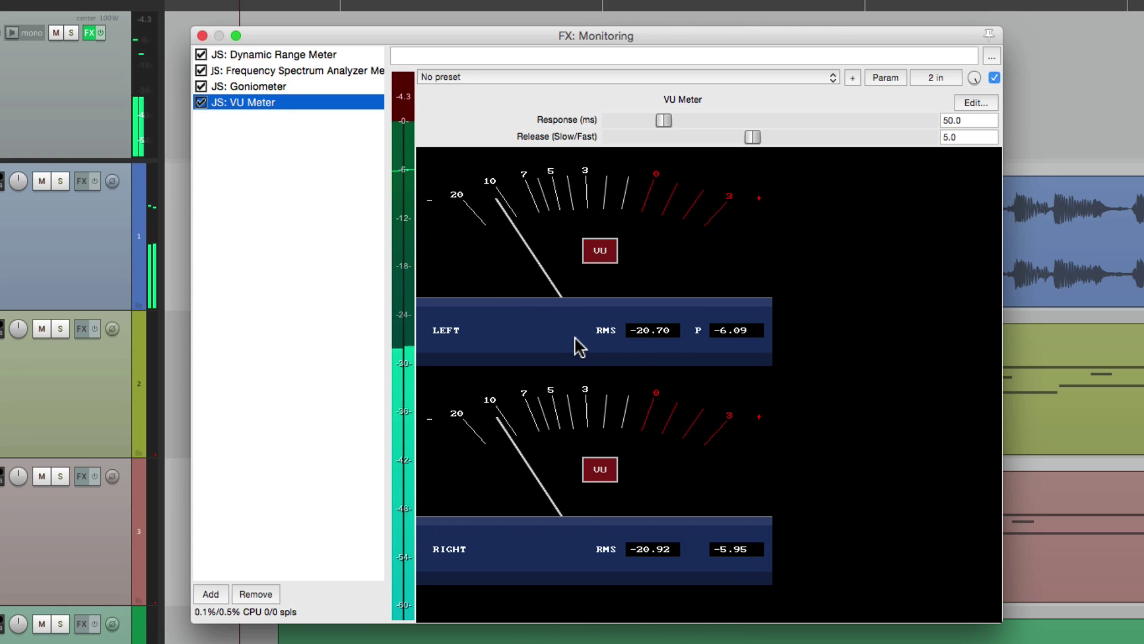
{"action": "key", "text": "space"}
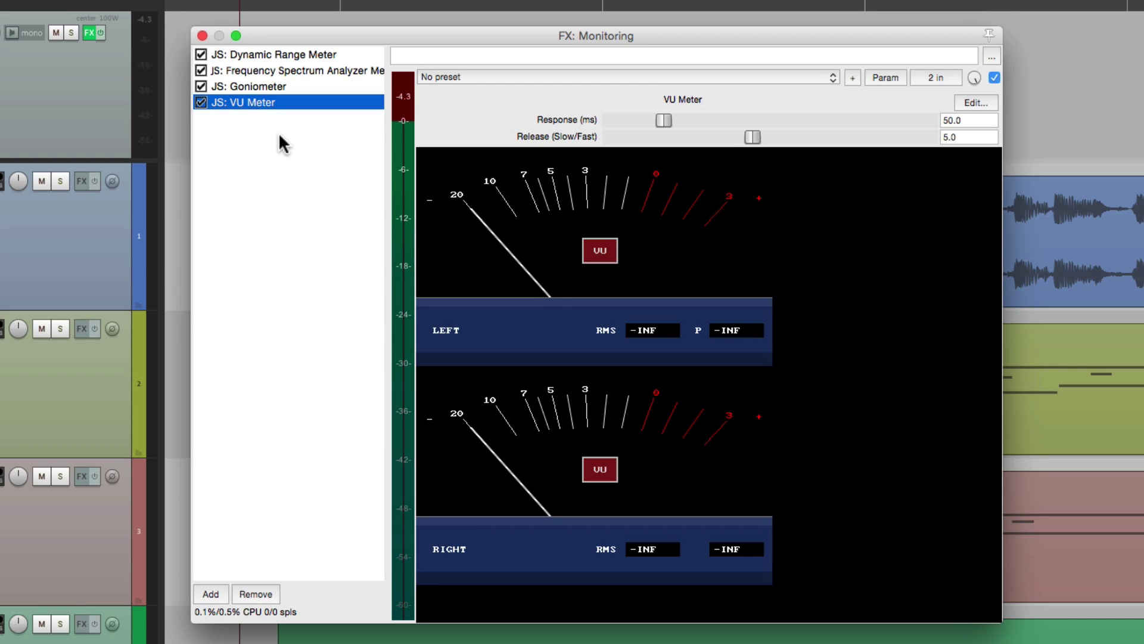
{"action": "double_click", "coordinate": [279, 160]}
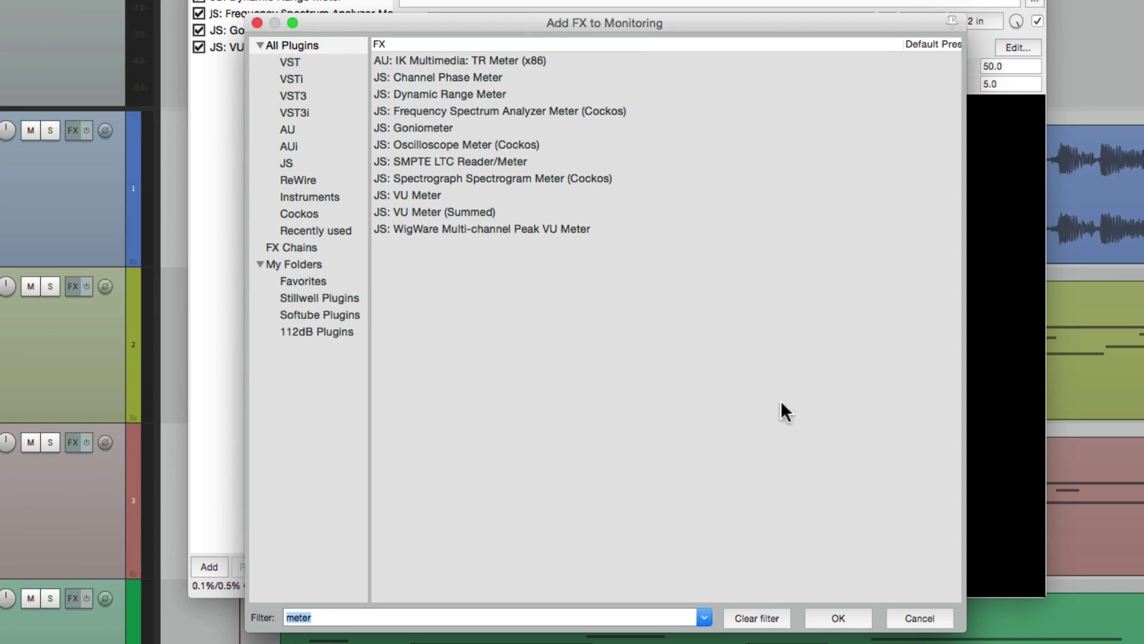
Step: Filter plugins for 'blue', add VST: BC Gain 3 (Stereo), and lower its gain to -8.00 dB
{"action": "left_click", "coordinate": [760, 618]}
{"action": "type", "text": "blue"}
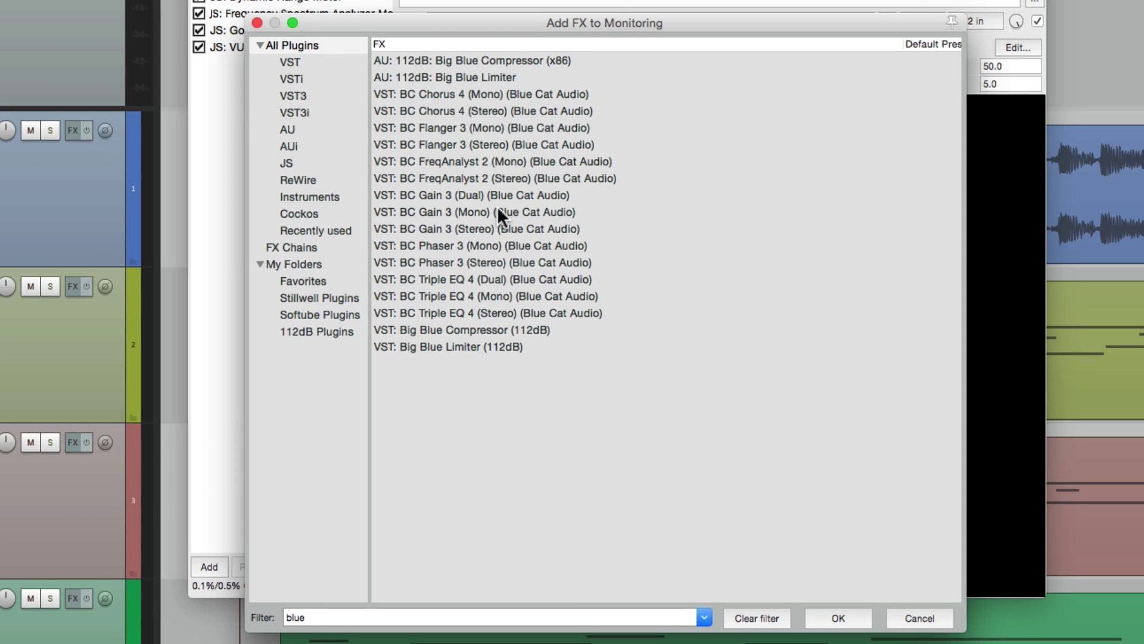
{"action": "double_click", "coordinate": [505, 227]}
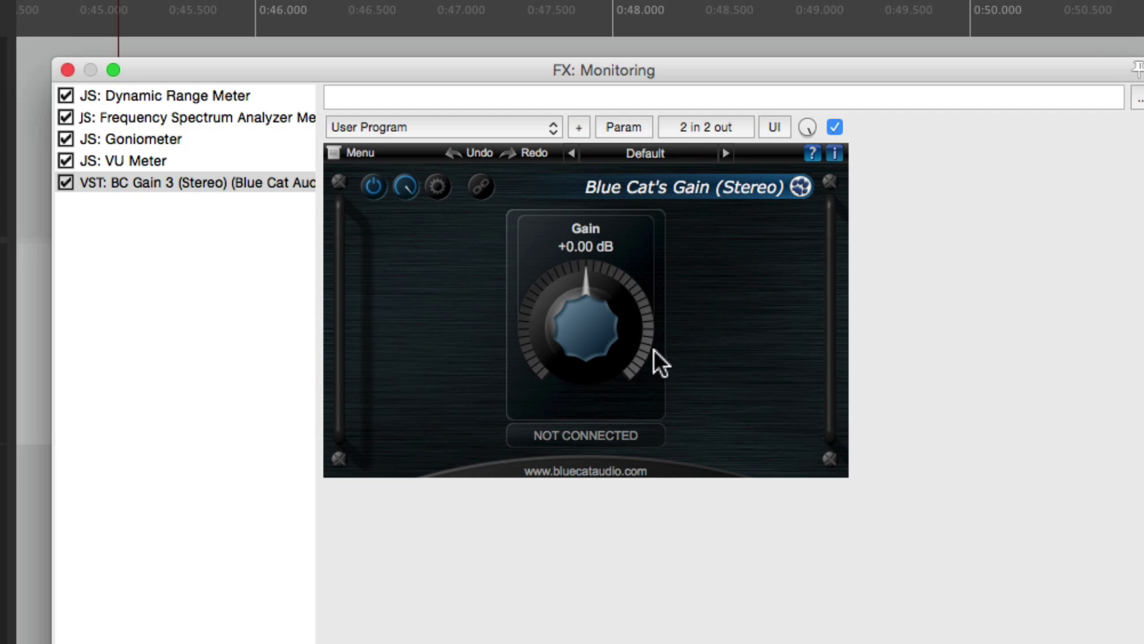
{"action": "left_click_drag", "start_coordinate": [576, 312], "coordinate": [583, 364]}
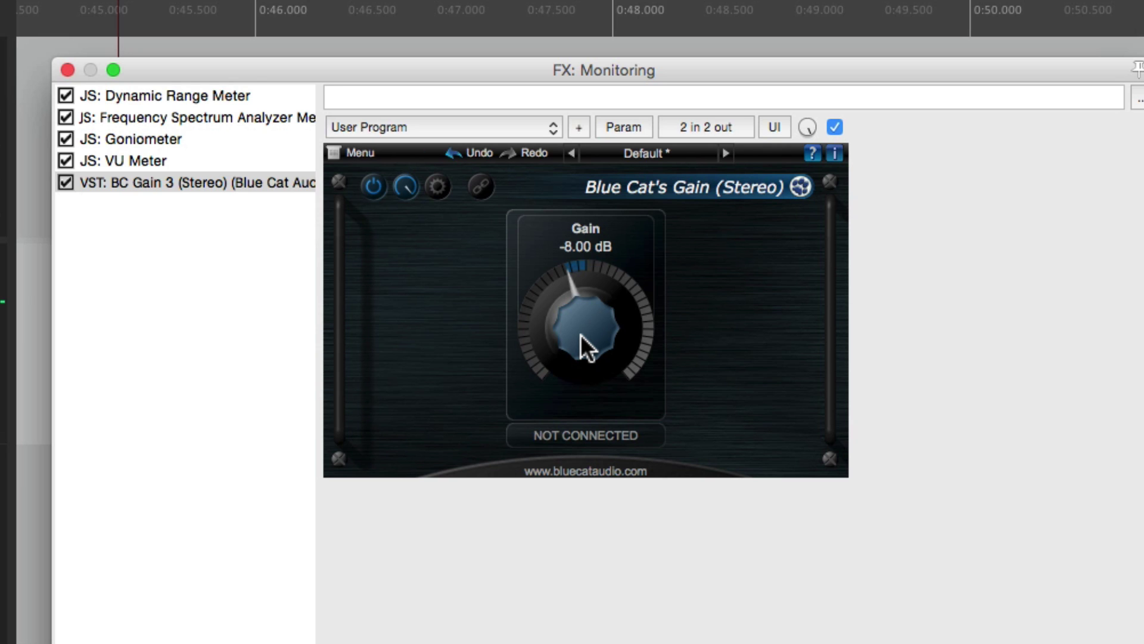
Step: MIDI-learn the Blue Cat Gain parameter to MIDI Chan 1 CC 78, then close the FX: Monitoring window
{"action": "left_click", "coordinate": [624, 128]}
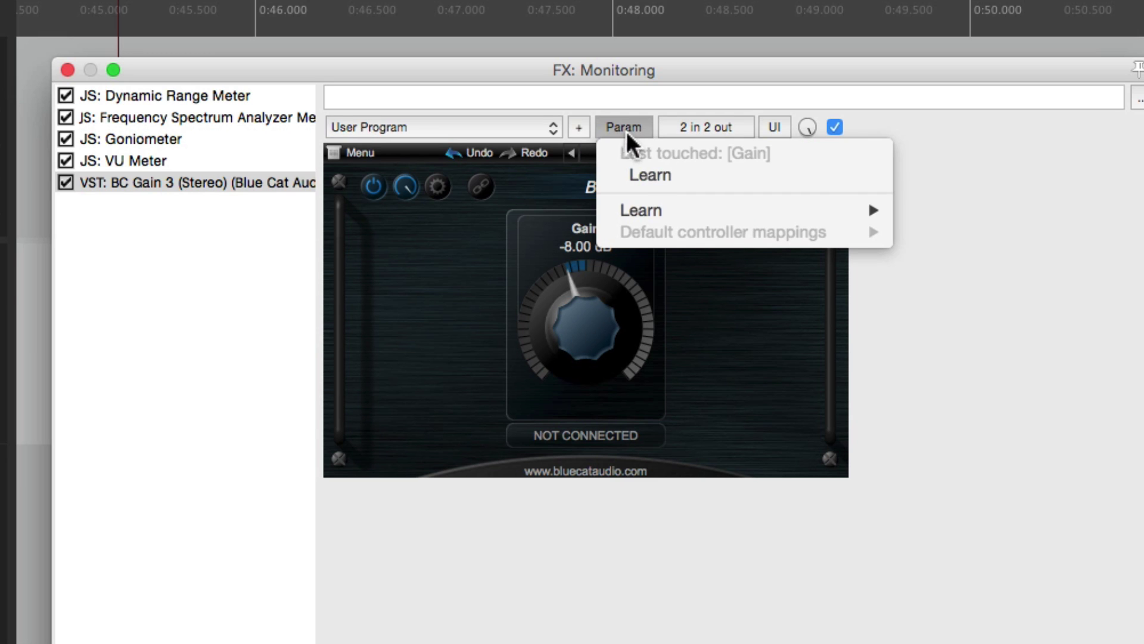
{"action": "left_click", "coordinate": [609, 178]}
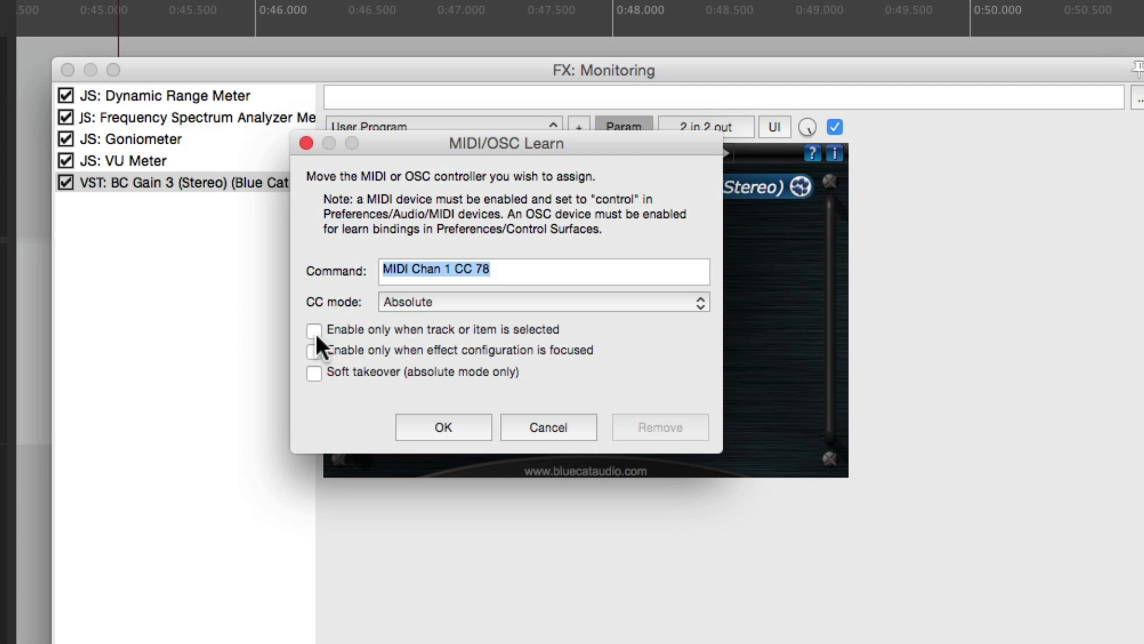
{"action": "left_click", "coordinate": [479, 428]}
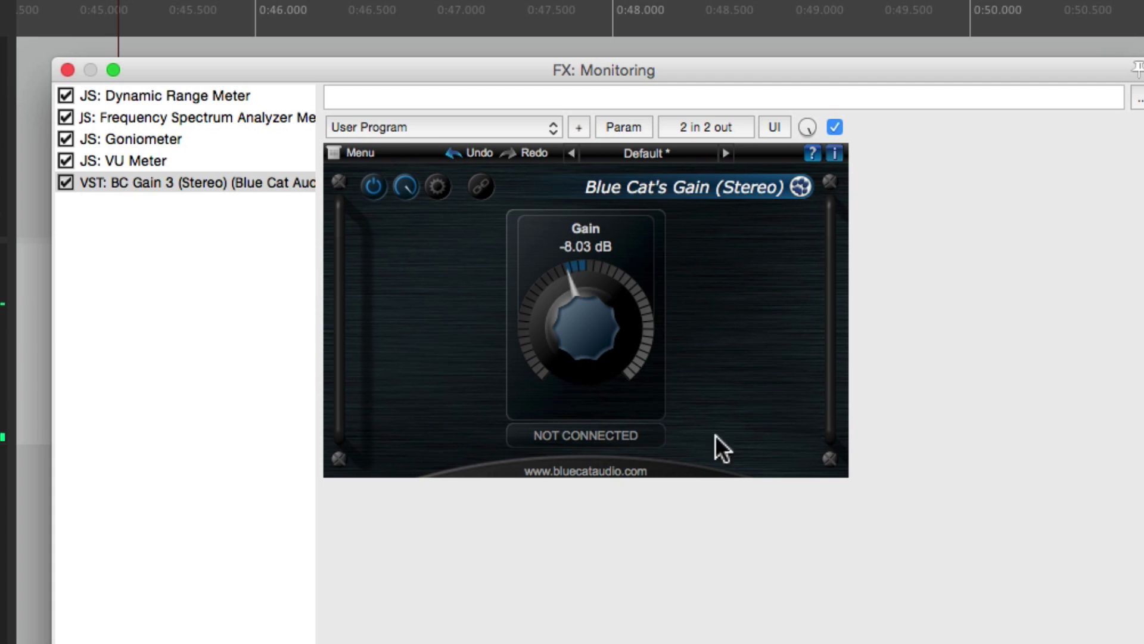
{"action": "left_click", "coordinate": [68, 69]}
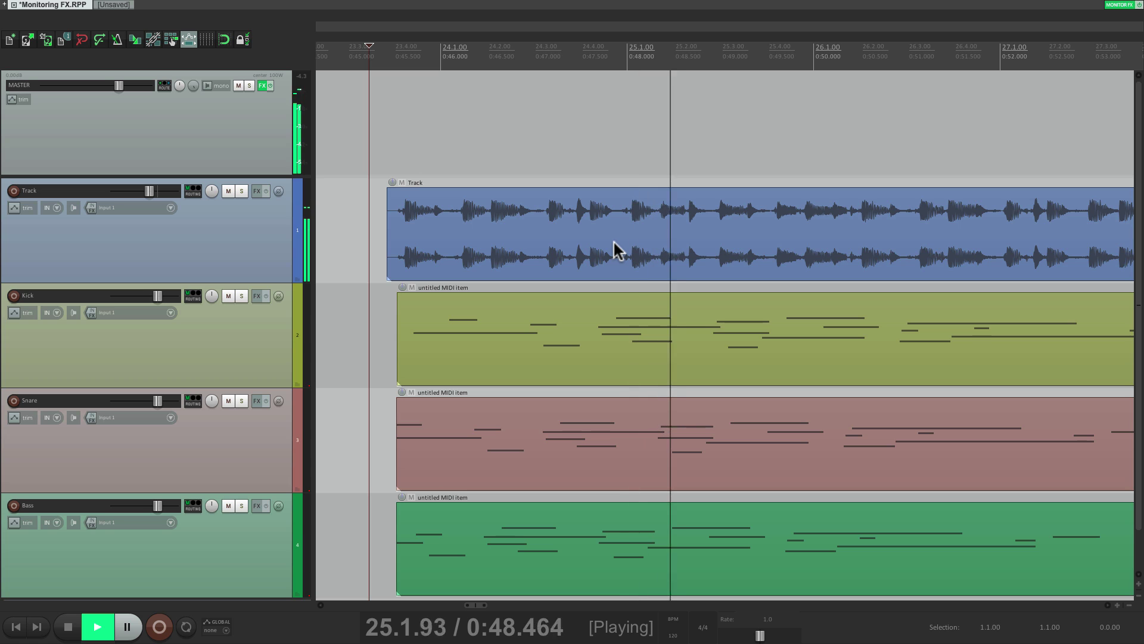
Step: Stop playback, switch to the [Unsaved] tab, and bring Blue Cat's Gain to -4.25 dB
{"action": "key", "text": "space"}
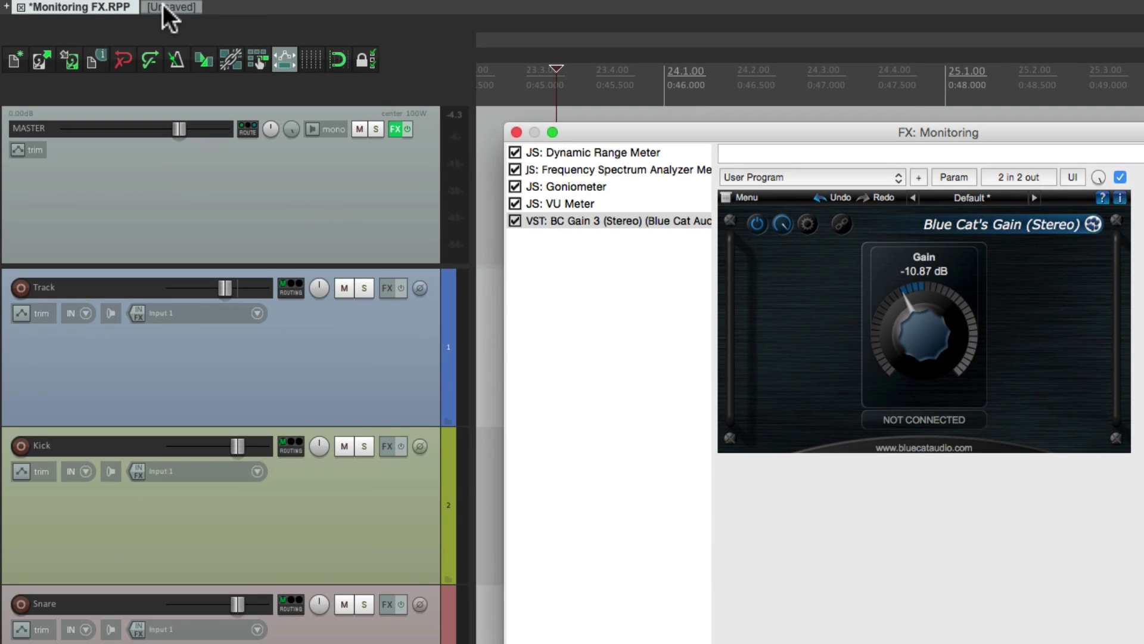
{"action": "left_click", "coordinate": [163, 6]}
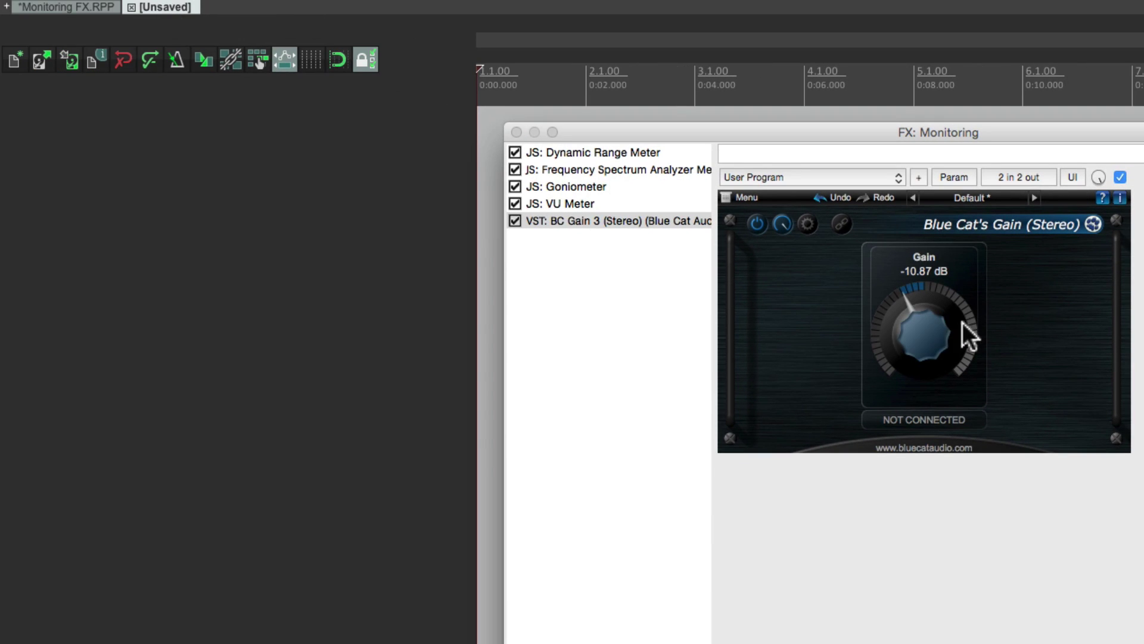
{"action": "scroll", "coordinate": [946, 321], "scroll_direction": "up", "scroll_amount": 8}
{"action": "scroll", "coordinate": [946, 321], "scroll_direction": "down", "scroll_amount": 3}
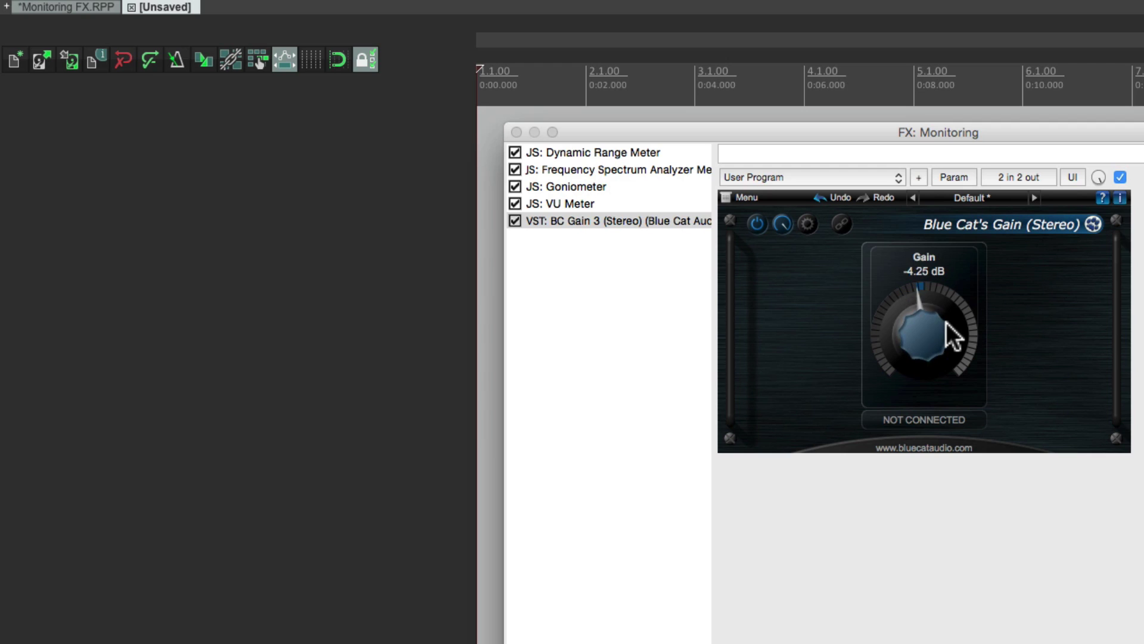